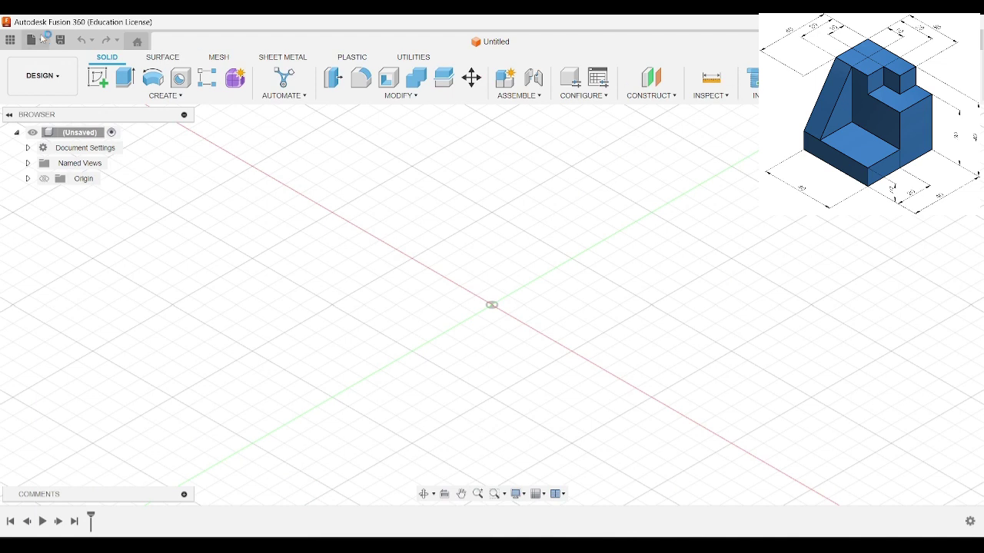
- Start a sketch on the XY front plane and pan the origin toward the lower left
click(97, 78)
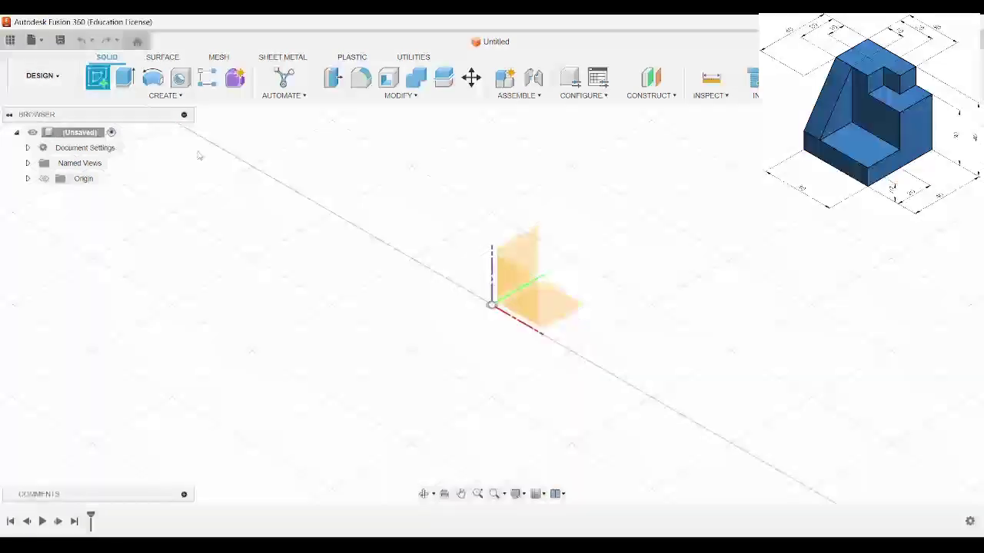
click(528, 255)
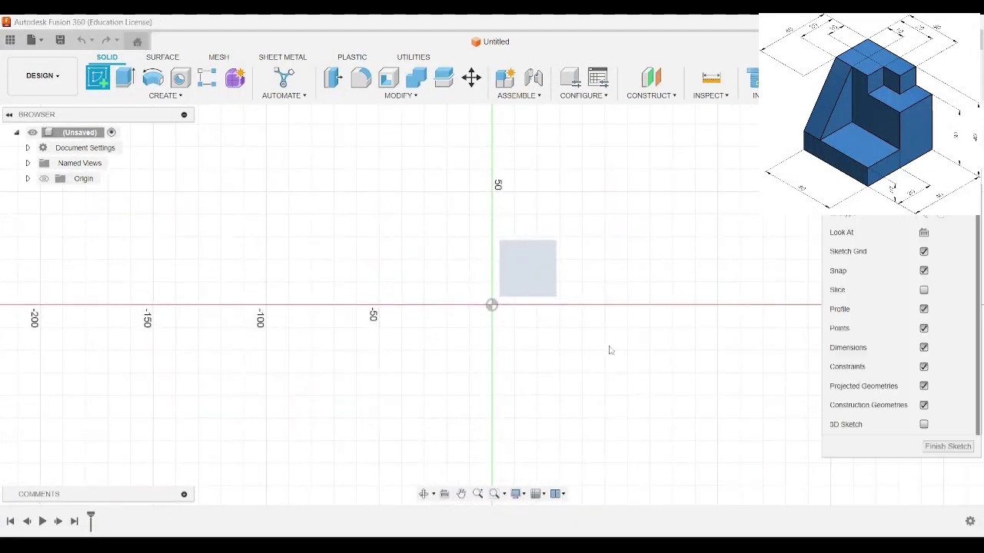
middle_drag(581, 334, 362, 417)
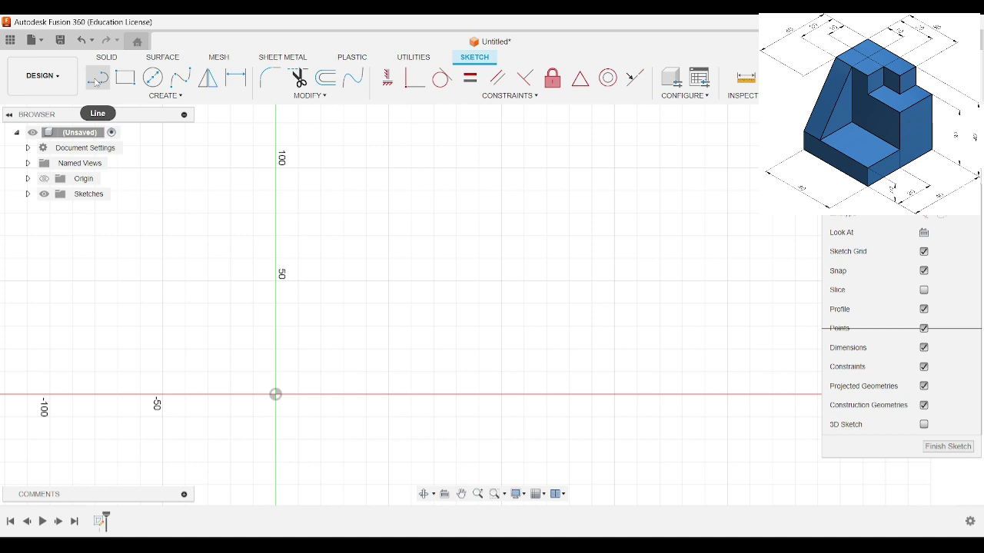
- Draw a 40 mm horizontal base line from the origin and a 30 mm vertical side
click(96, 79)
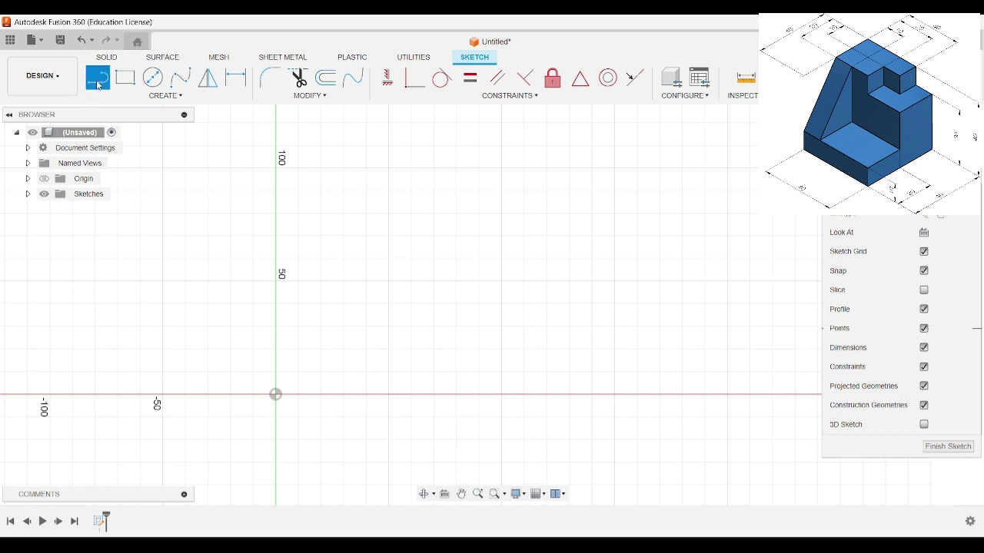
click(275, 394)
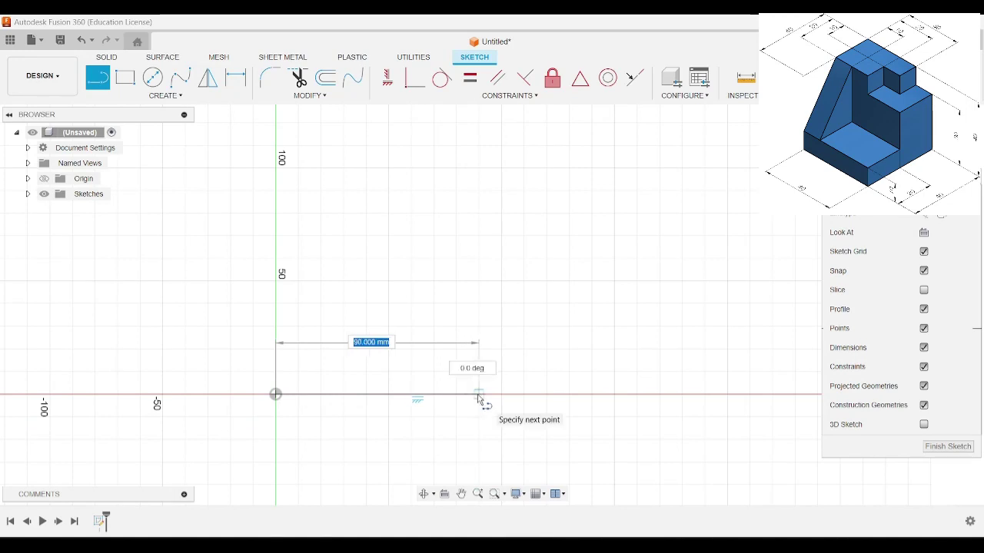
key(Tab)
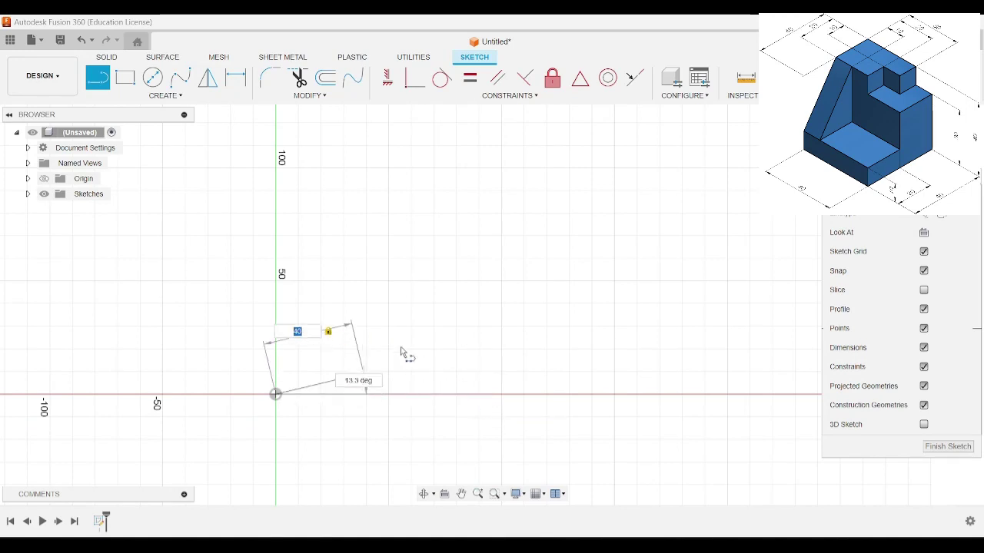
click(370, 401)
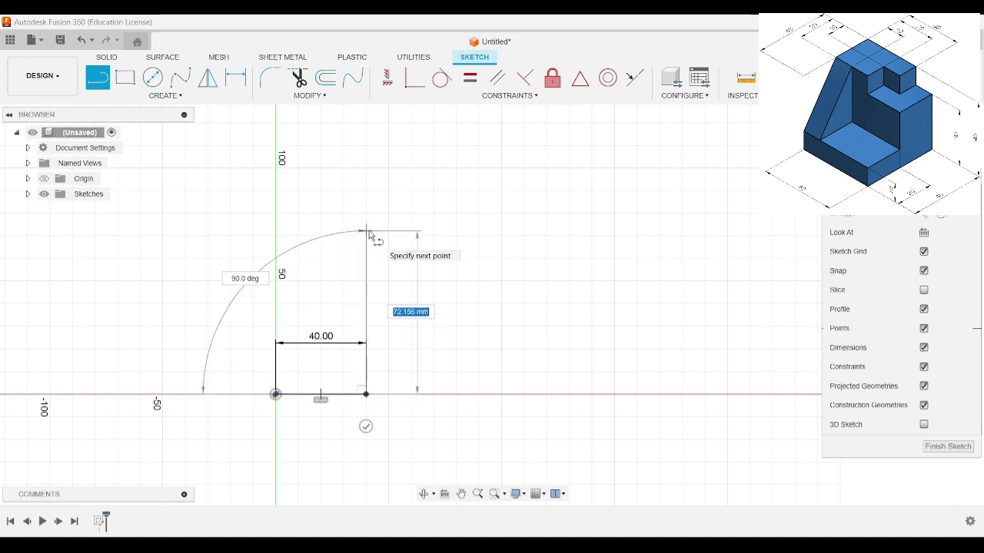
text(0)
key(Return)
key(Escape)
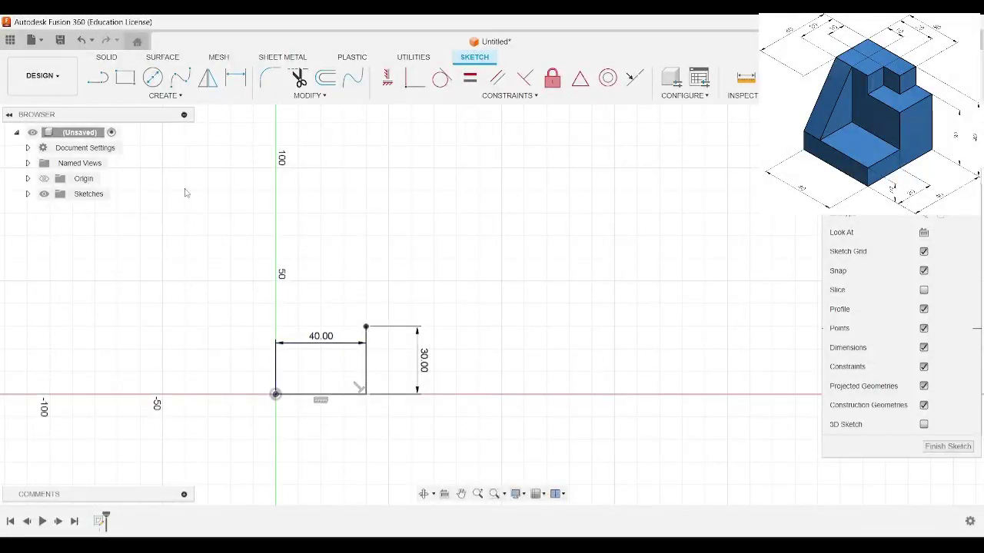
- Draw the upper step edge and its vertical drop, then close the outline at the origin
key(l)
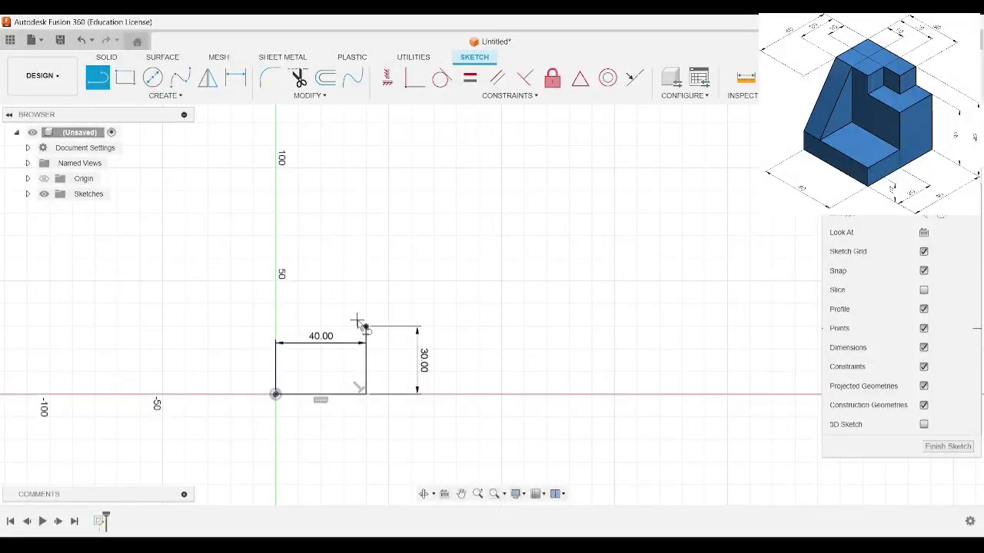
scroll(361, 345, up, 1)
scroll(338, 350, up, 1)
scroll(325, 351, up, 2)
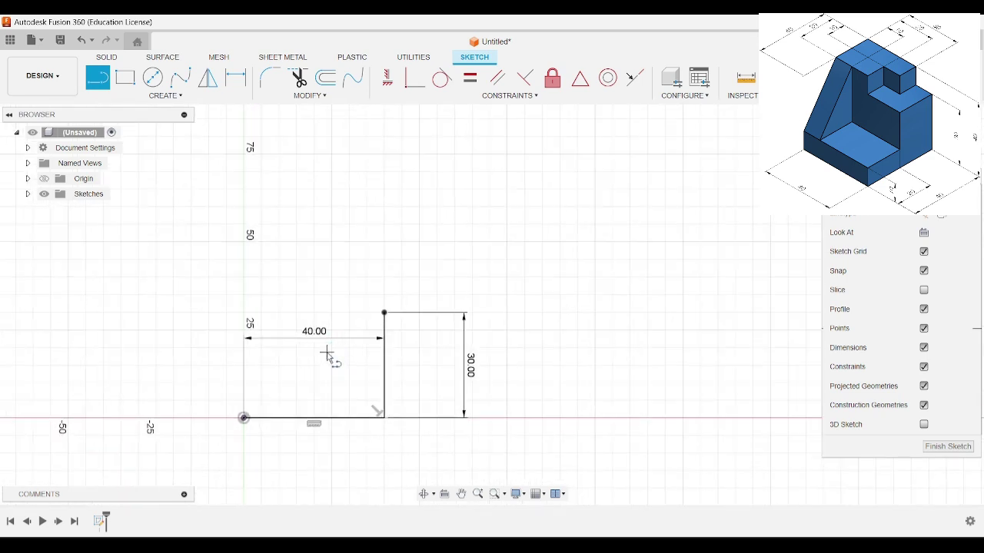
scroll(369, 322, up, 2)
click(406, 297)
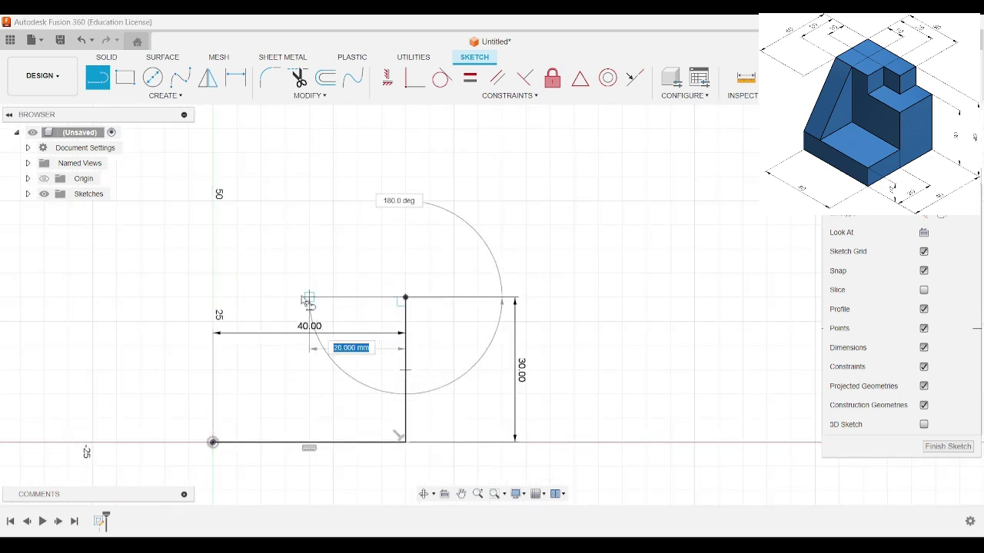
click(300, 298)
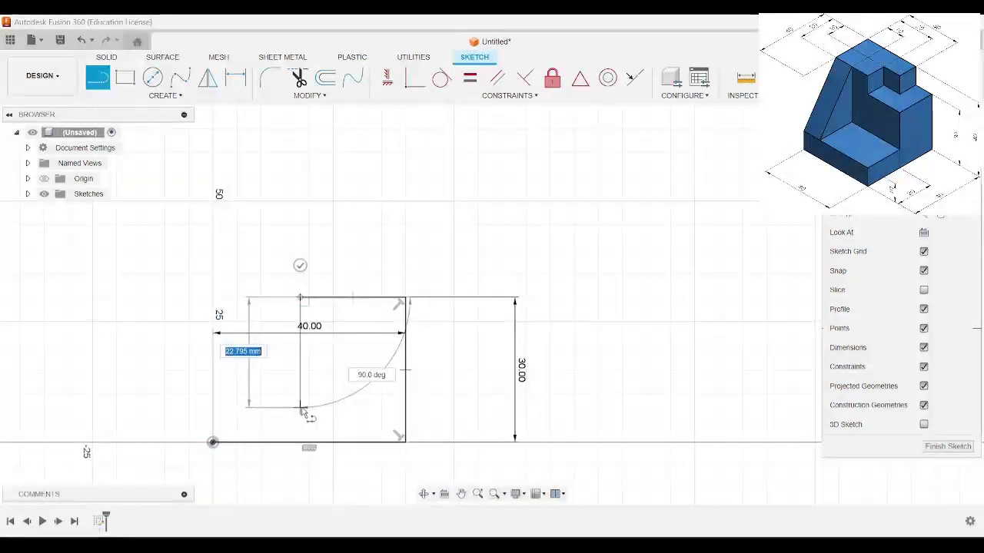
click(299, 407)
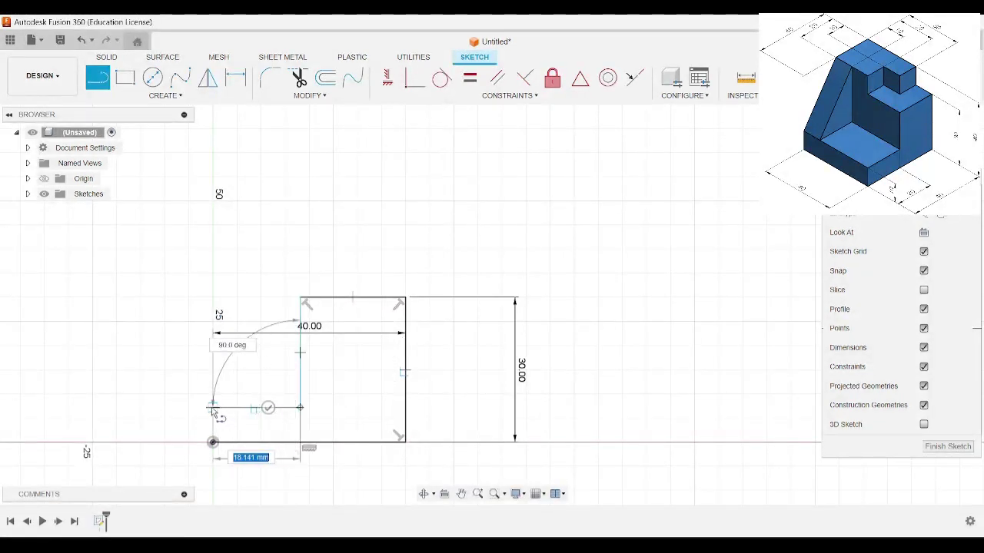
drag(213, 409, 213, 441)
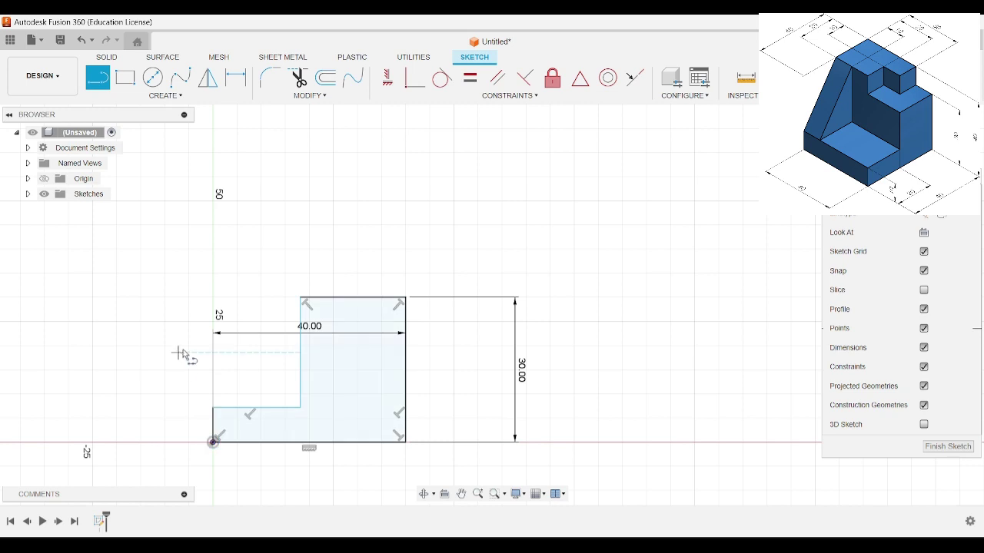
- Dimension the top edge to 20 mm and the short left edge to 10 mm, then finish the sketch
click(235, 77)
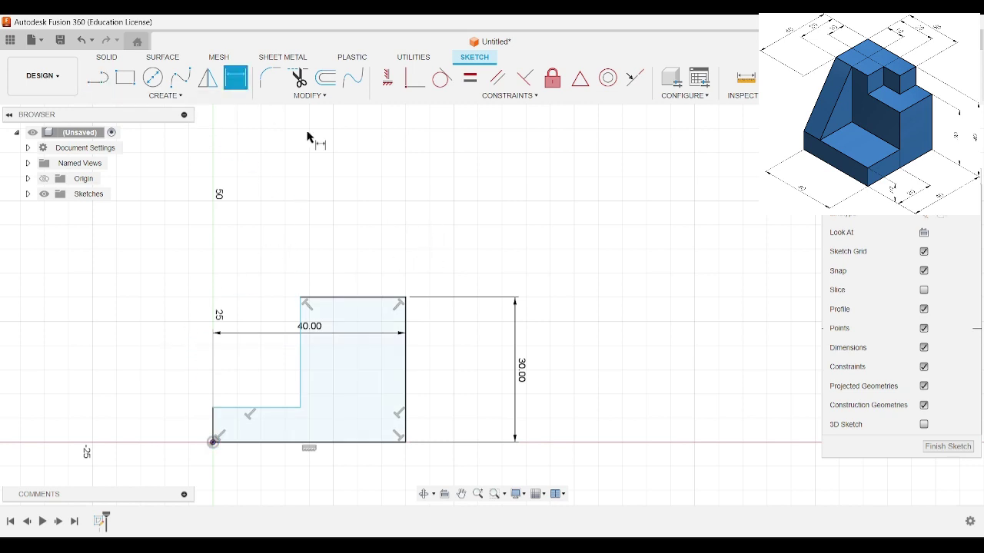
click(373, 299)
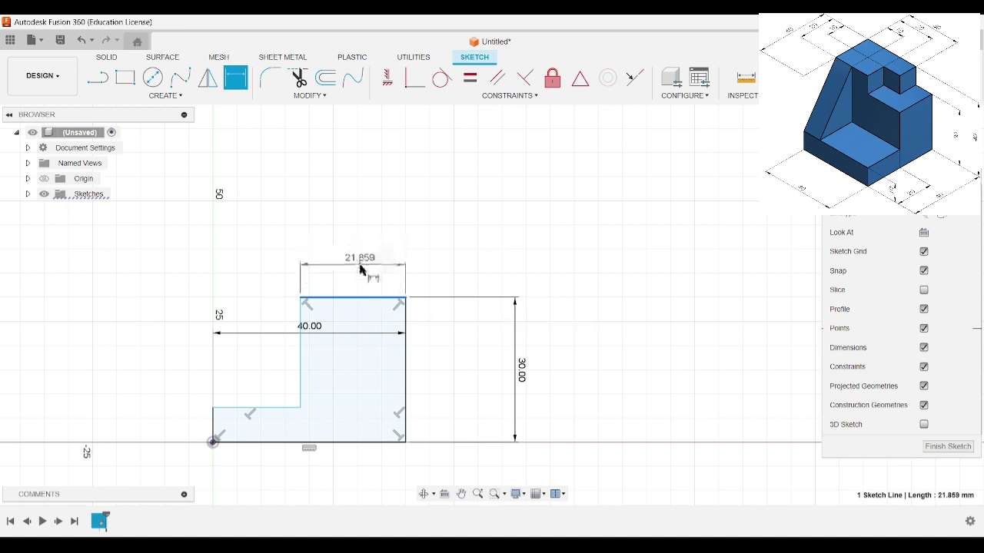
click(360, 267)
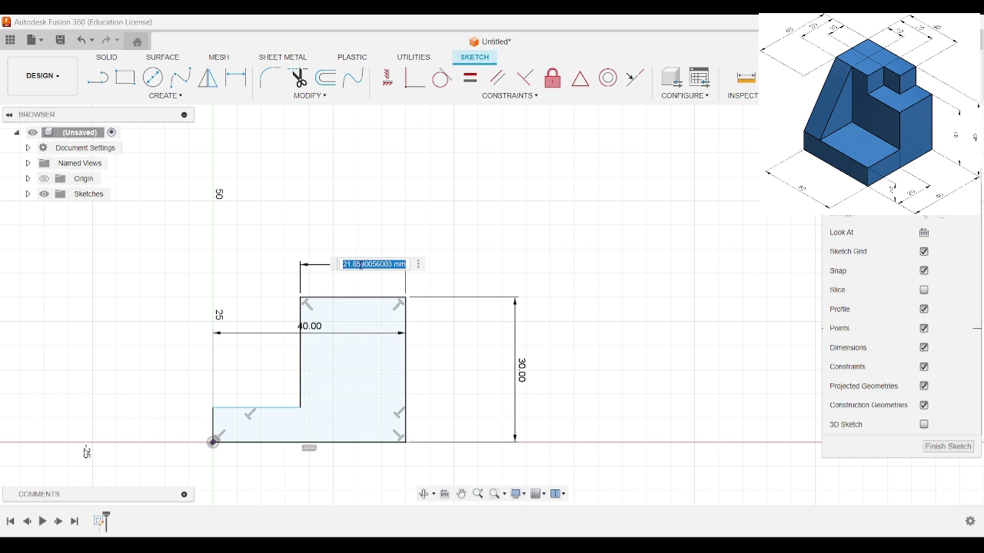
text(20)
key(Return)
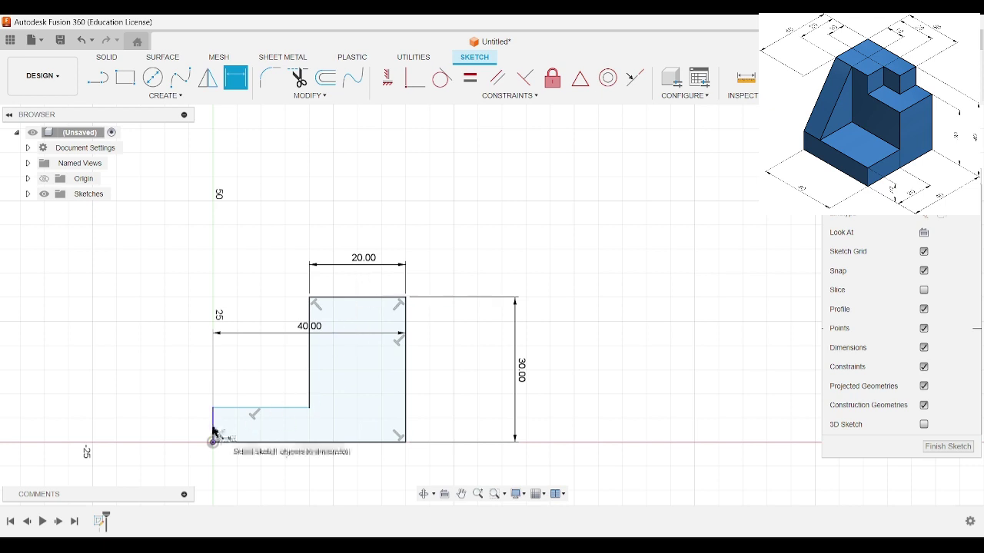
click(213, 429)
click(184, 427)
text(10)
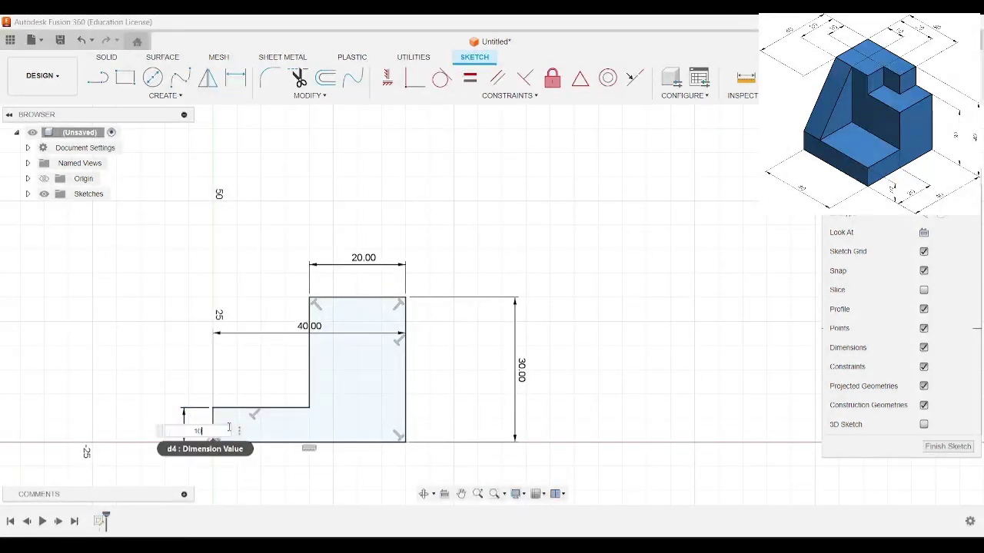
key(Return)
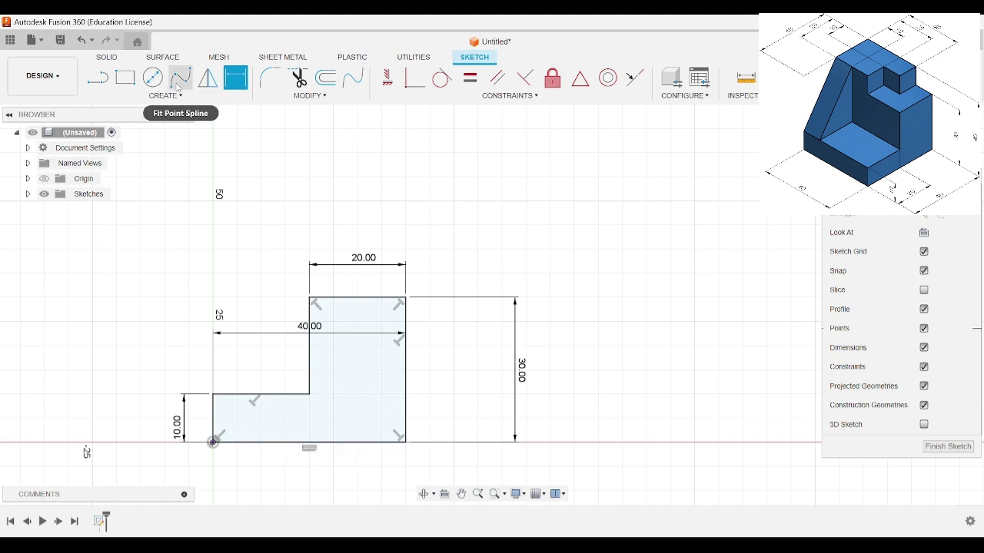
click(784, 77)
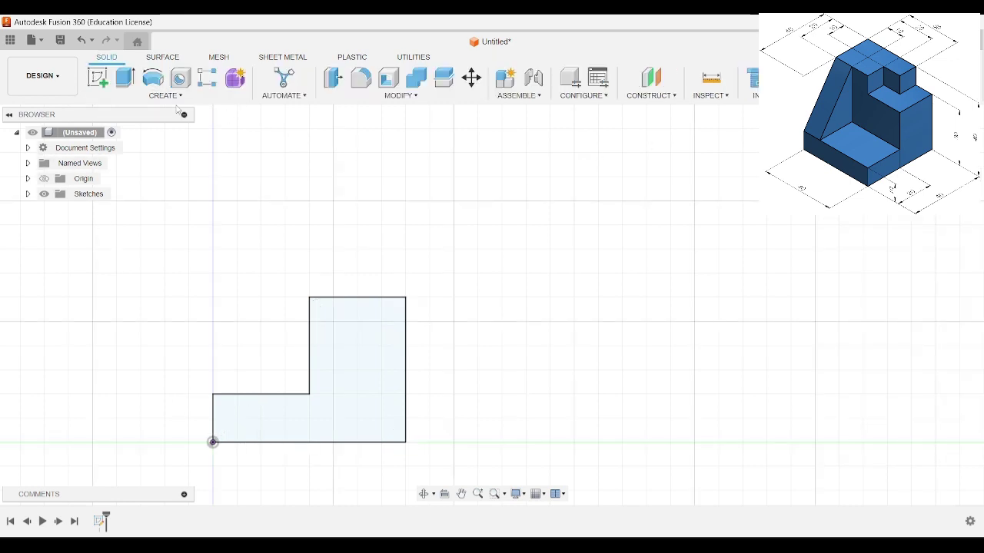
- Extrude the L-profile 40 mm as a new body
click(125, 76)
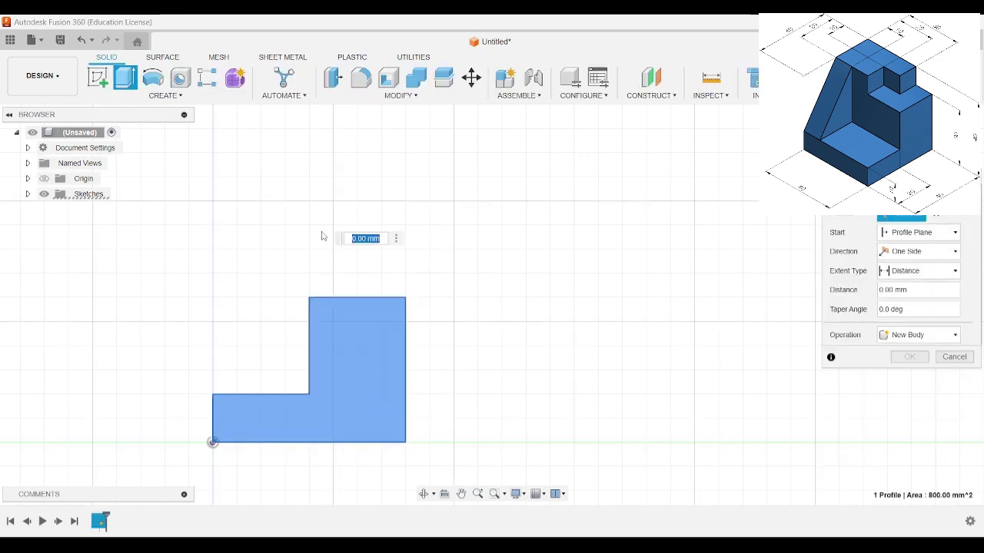
click(921, 289)
text(40)
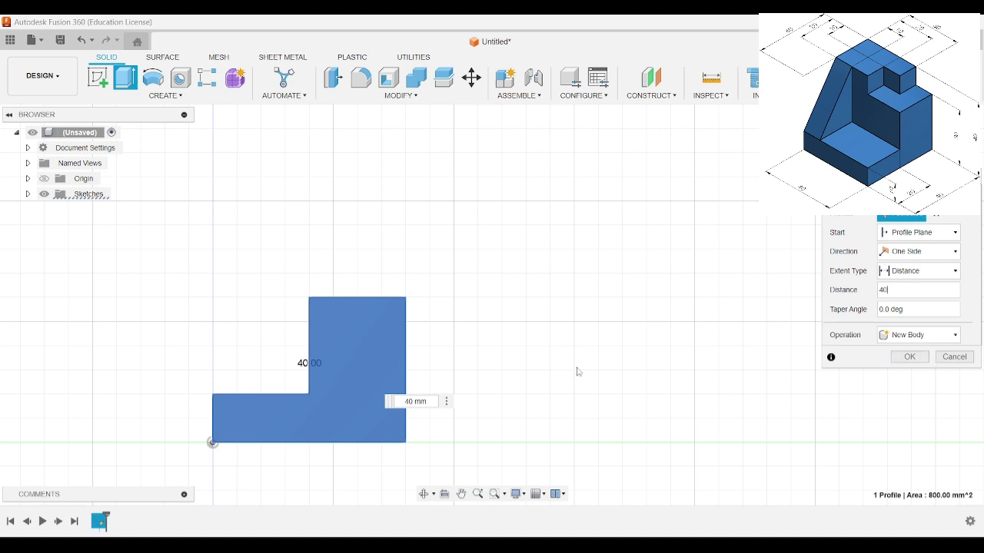
middle_drag(490, 367, 555, 361)
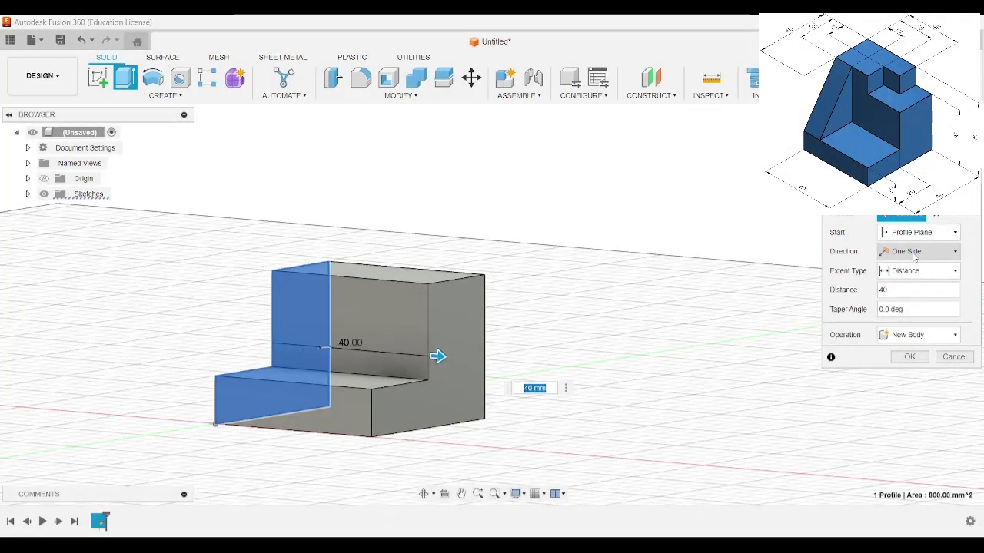
click(909, 357)
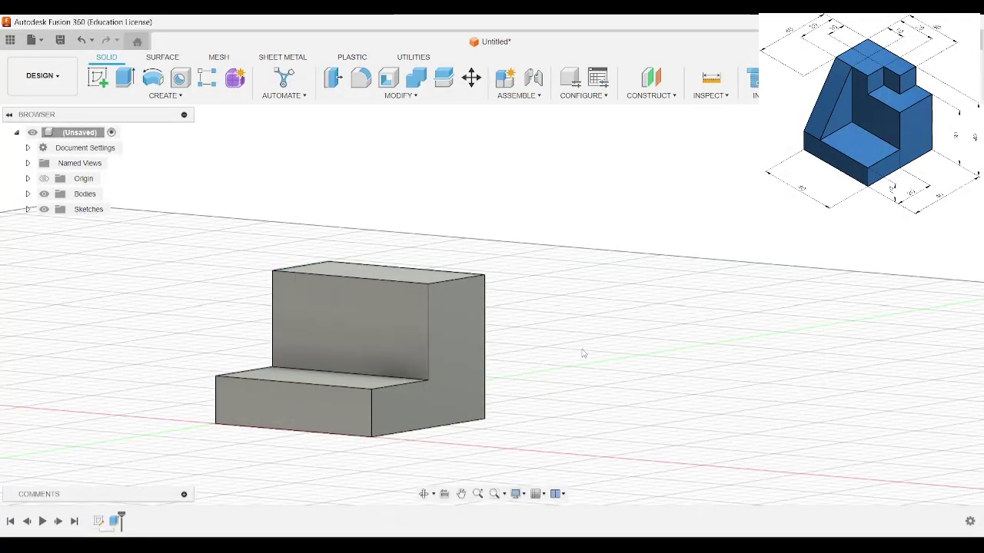
- Orbit the block toward an isometric view and start a new sketch
shift+middle_drag(564, 344, 550, 355)
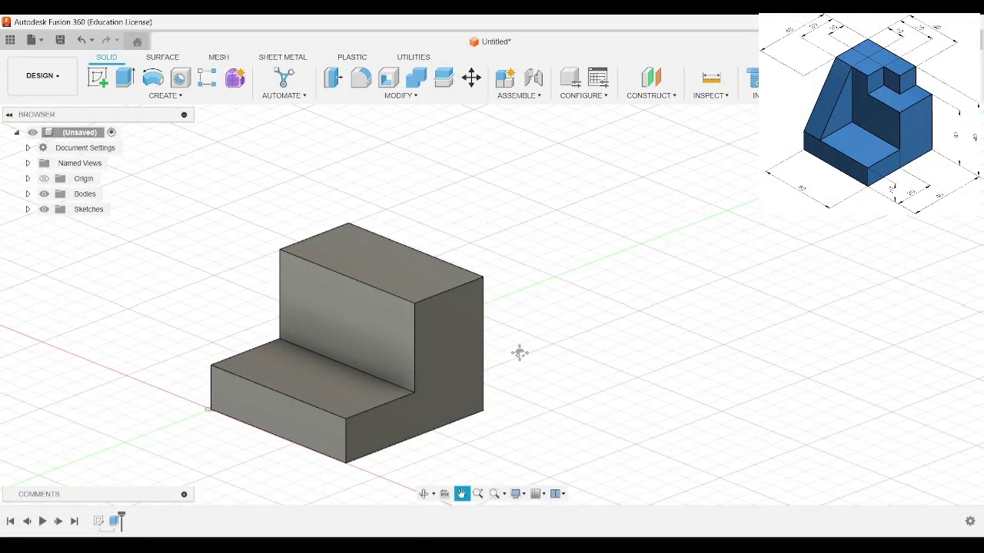
mouse_move(519, 353)
shift+middle_down()
mouse_move(556, 345)
mouse_move(428, 377)
mouse_move(523, 366)
mouse_move(548, 344)
shift+middle_up()
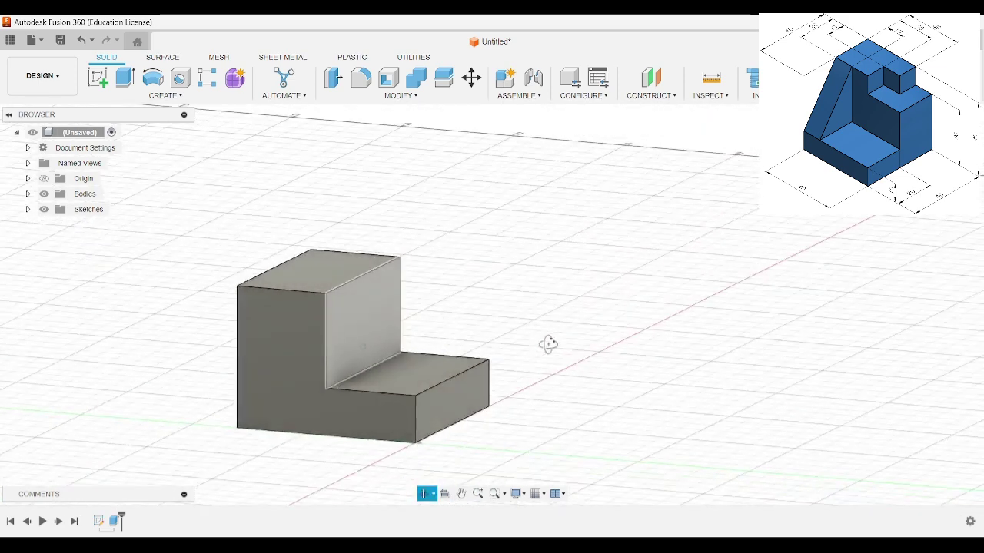
click(98, 77)
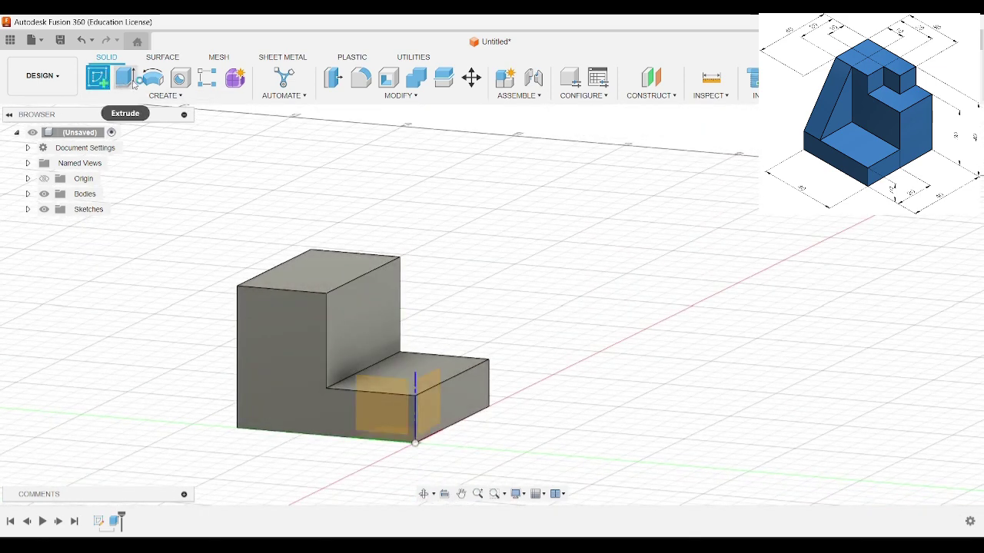
- On the front face, draw a diagonal from the lower step corner to the tall step corner, then finish the sketch
click(292, 360)
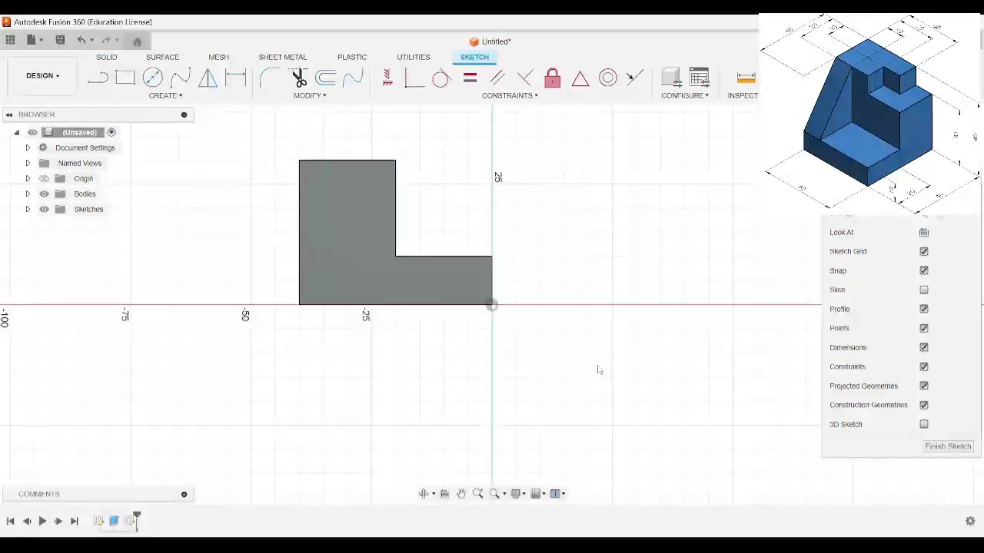
click(97, 77)
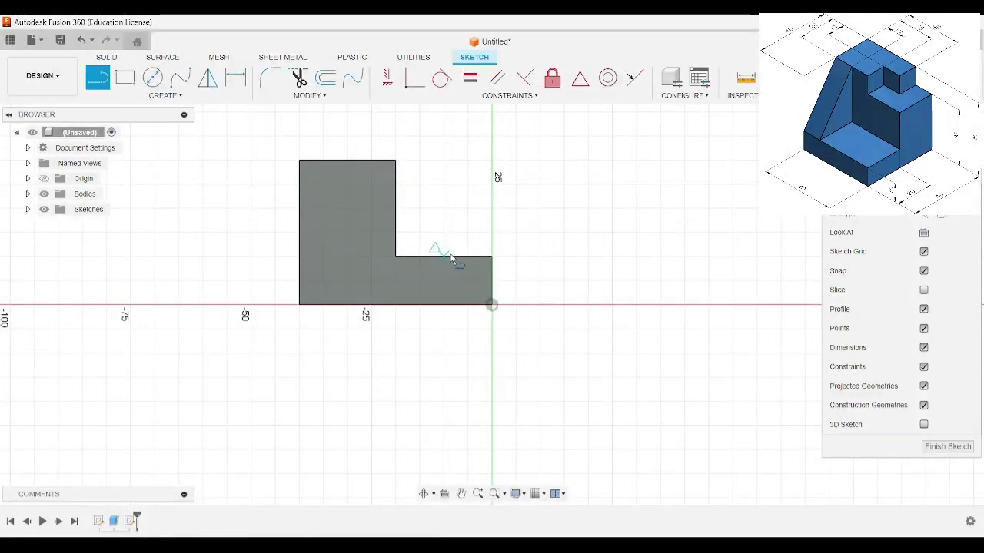
click(491, 255)
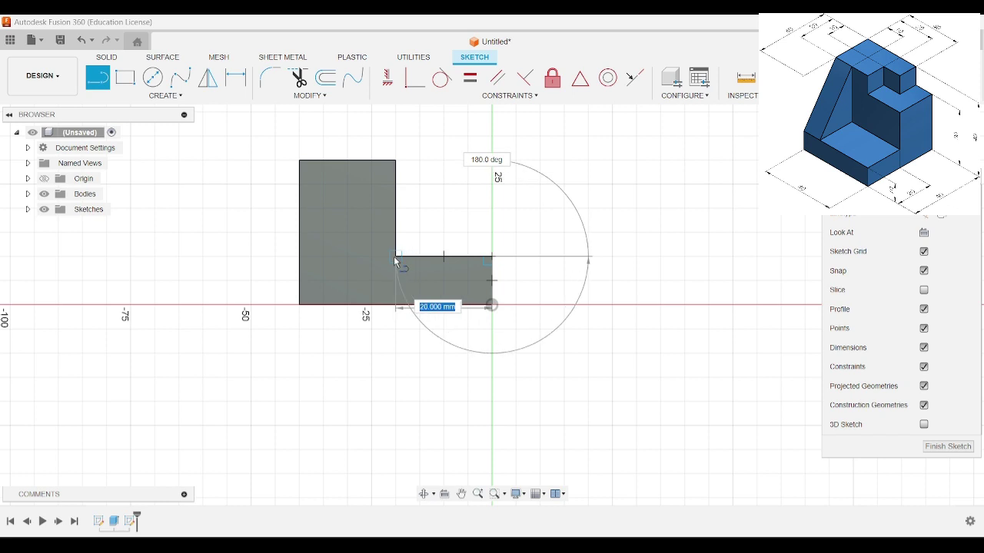
click(396, 256)
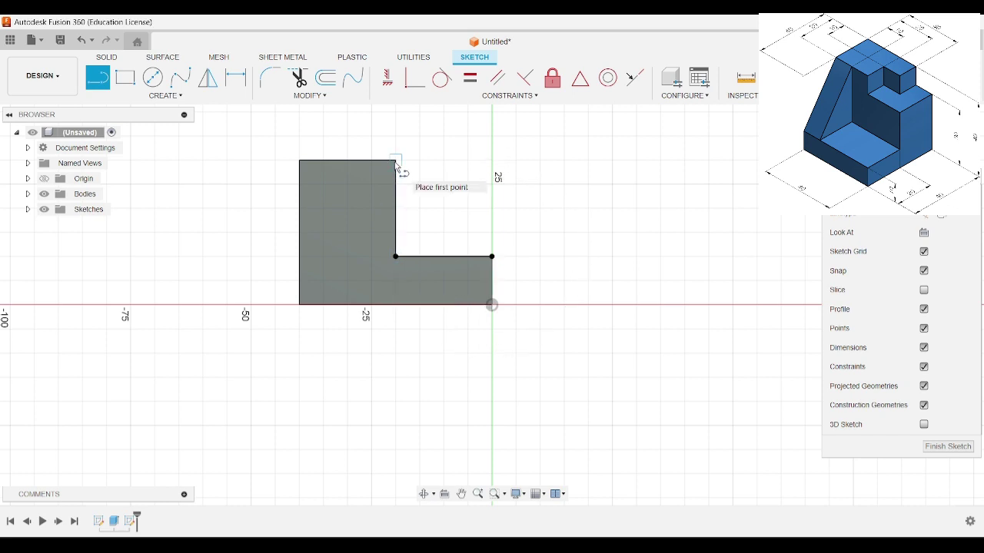
click(492, 256)
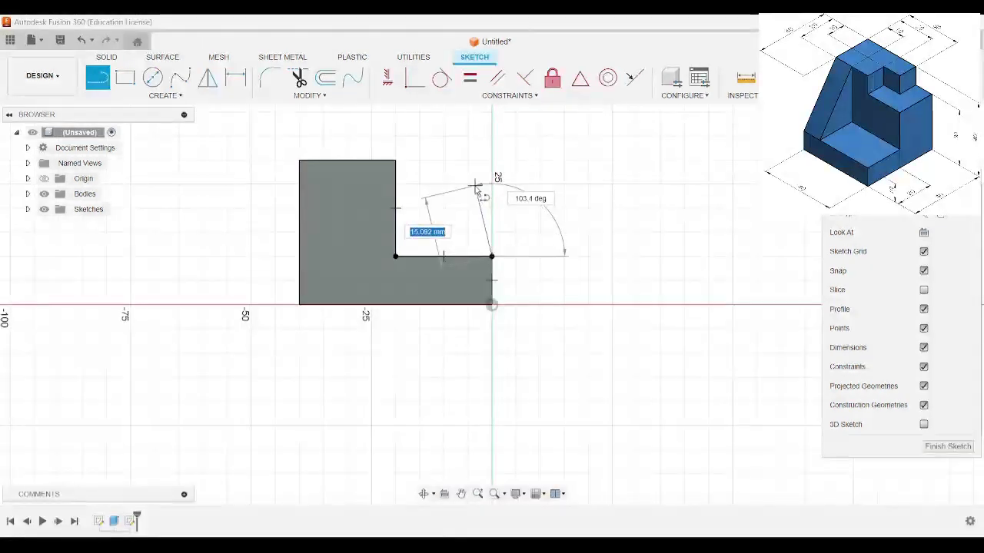
click(395, 161)
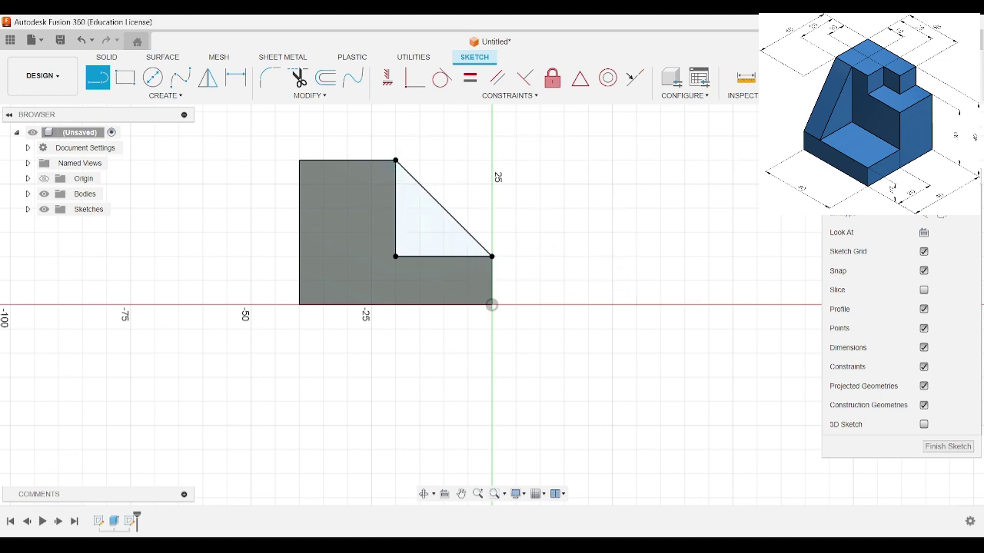
click(953, 77)
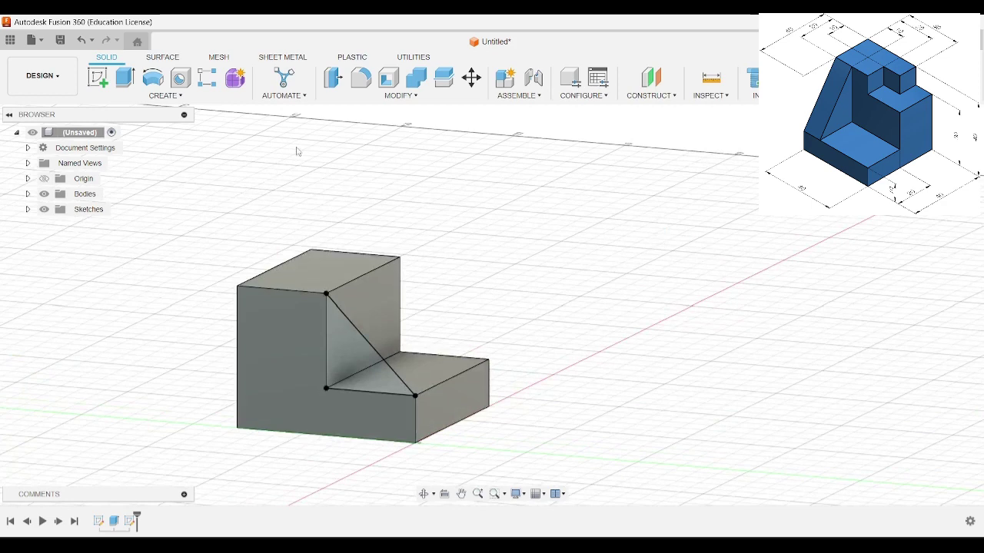
- Open Extrude, review the extent options keeping Distance, and cancel
click(129, 79)
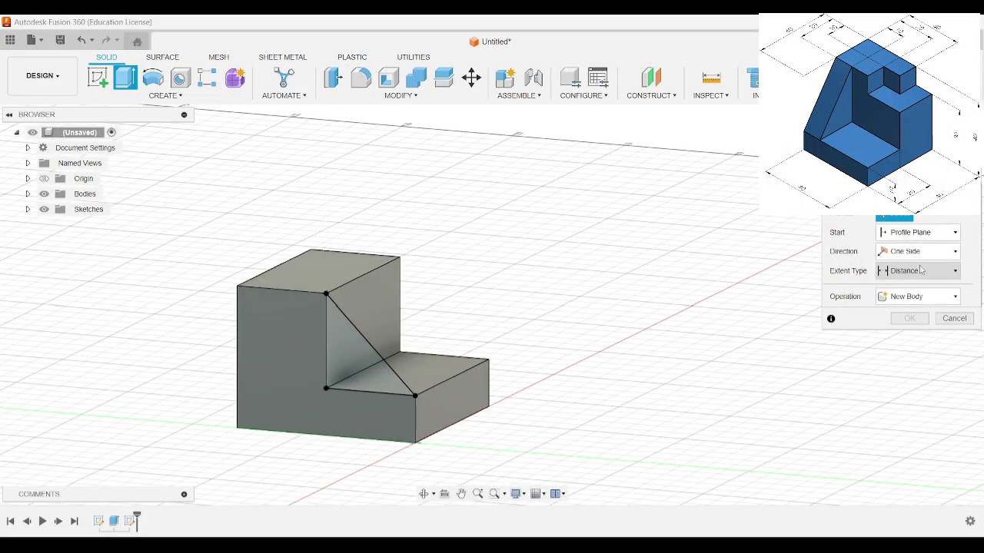
click(921, 270)
click(914, 286)
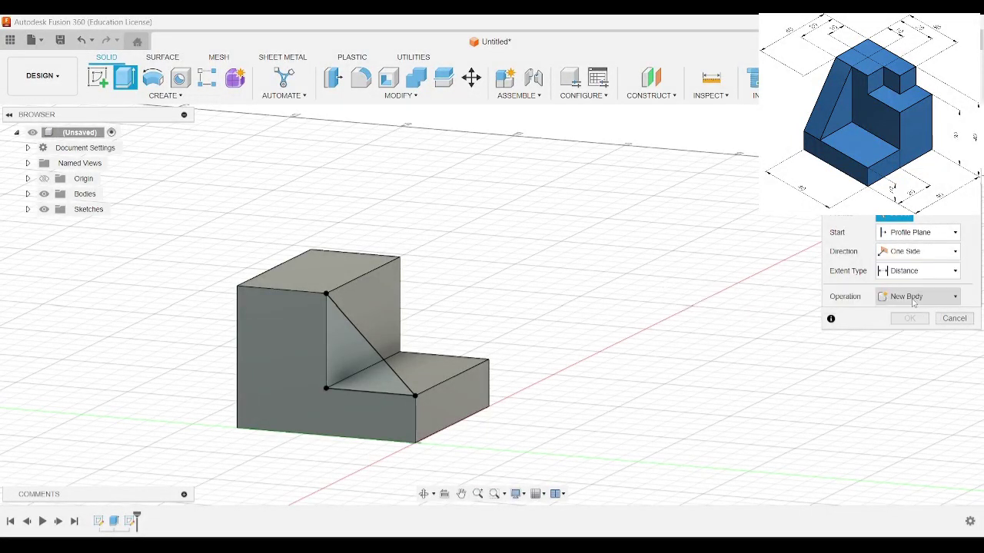
click(954, 318)
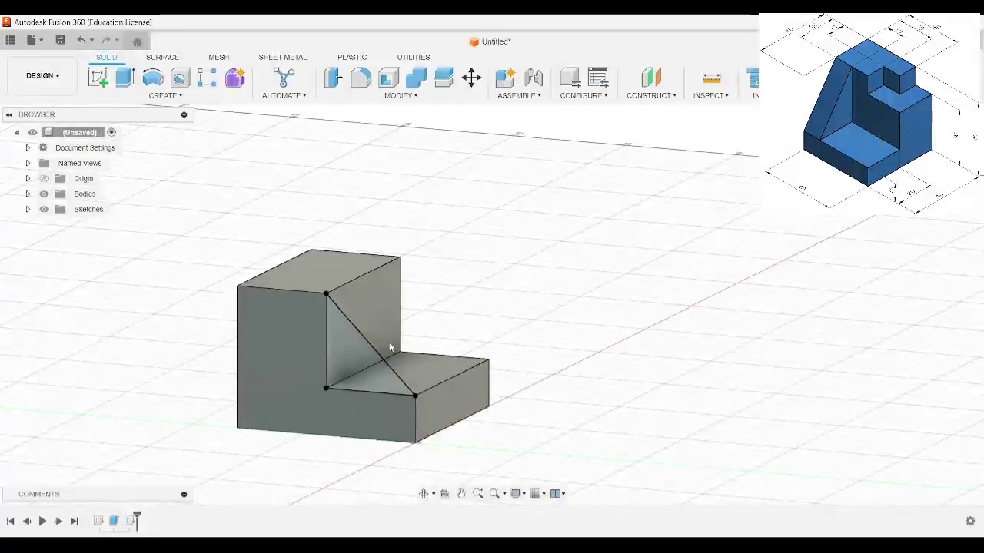
- Extrude the triangle profile -10 mm, joined to the block as a rib
click(375, 367)
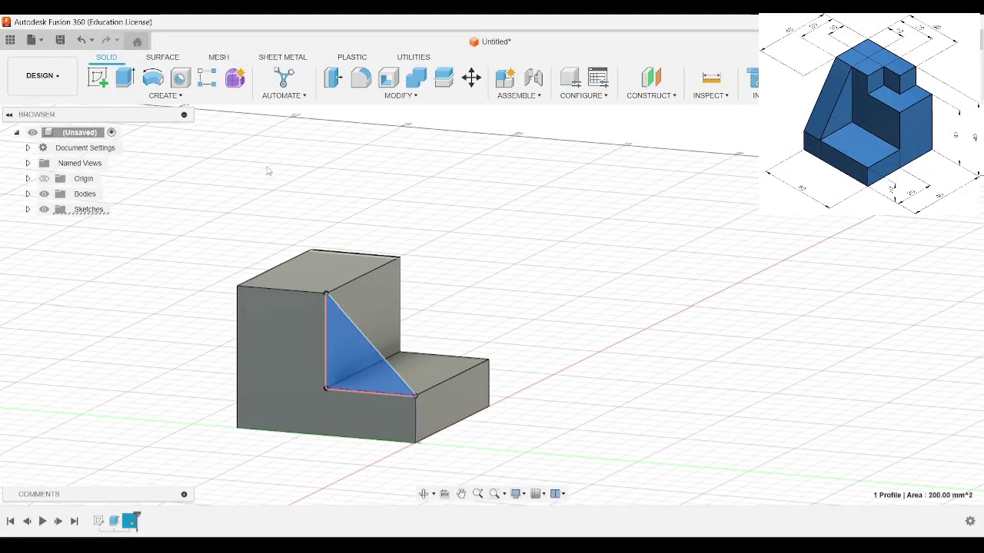
click(126, 77)
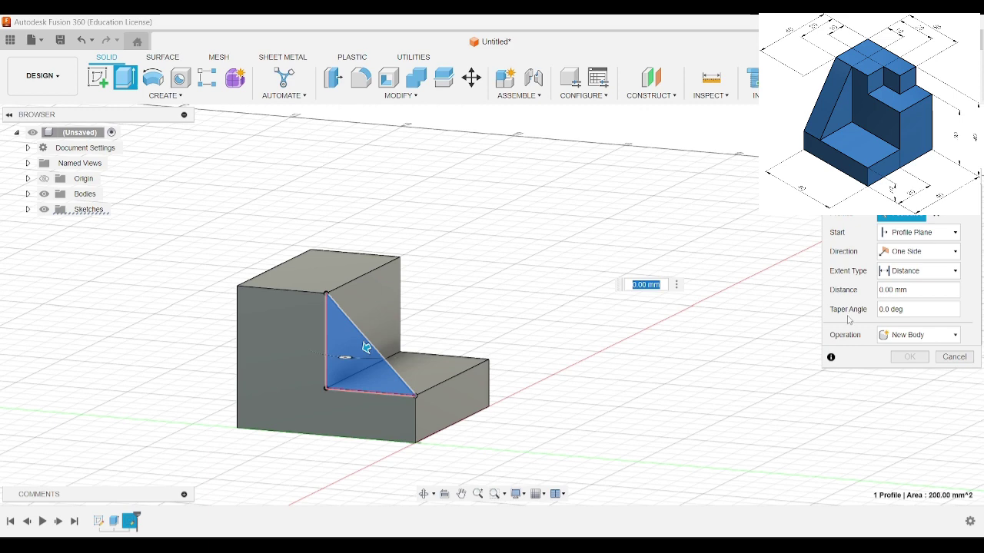
click(895, 289)
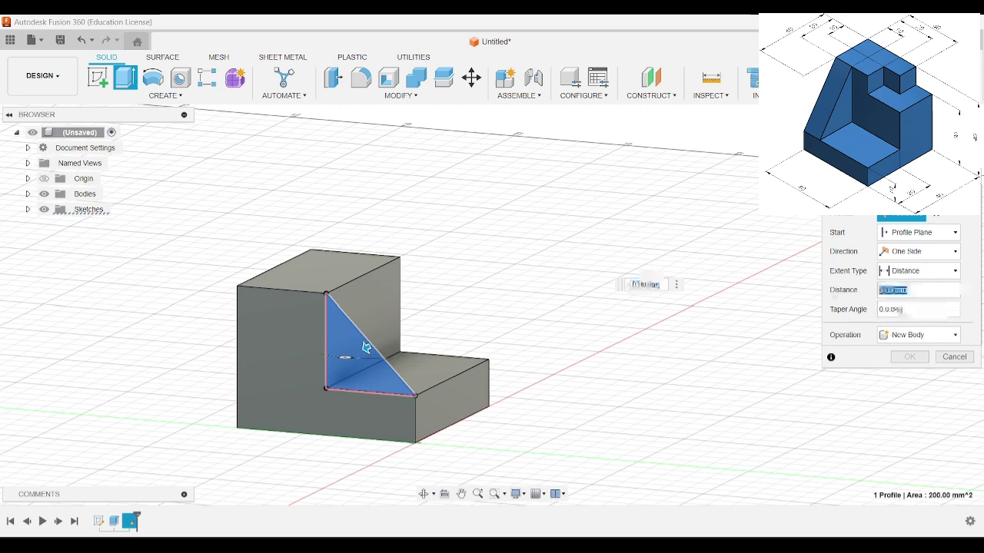
text(10)
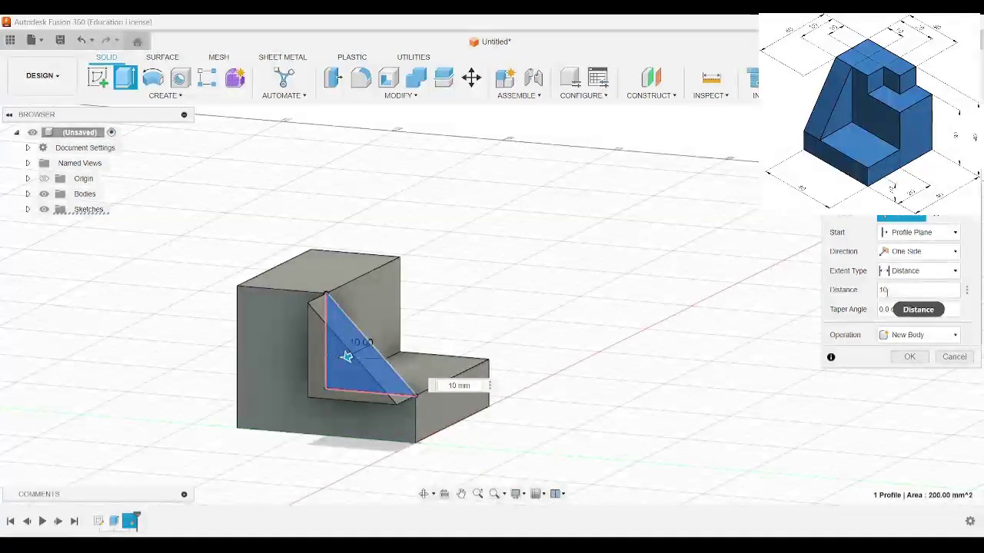
text(-)
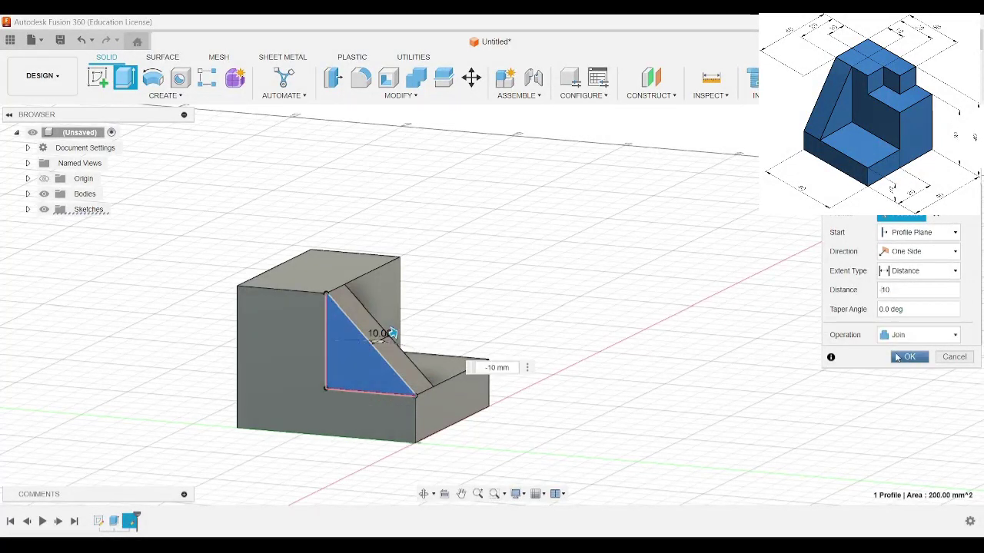
click(893, 358)
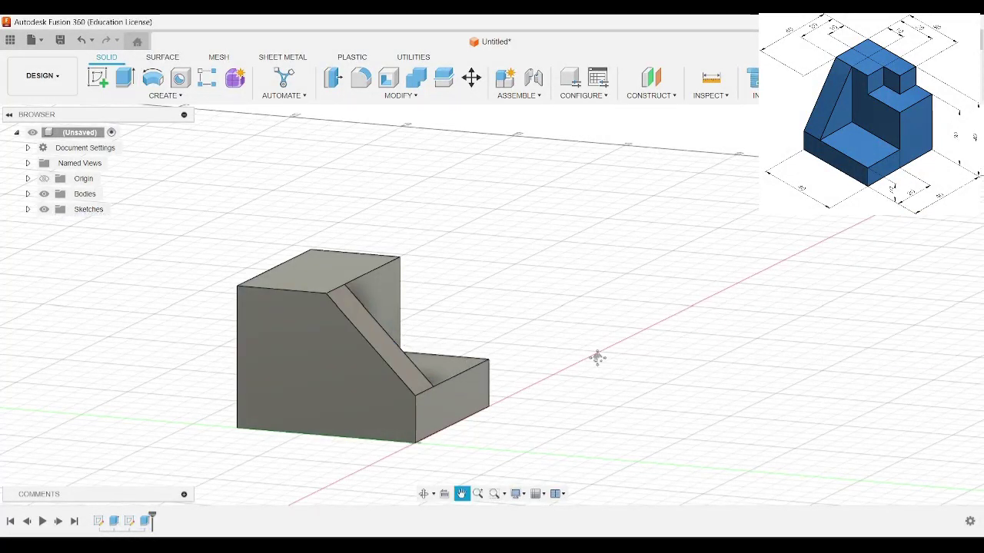
- Orbit to the other side and start a sketch on a face of the block
mouse_move(597, 358)
shift+middle_down()
mouse_move(481, 375)
mouse_move(480, 366)
shift+middle_up()
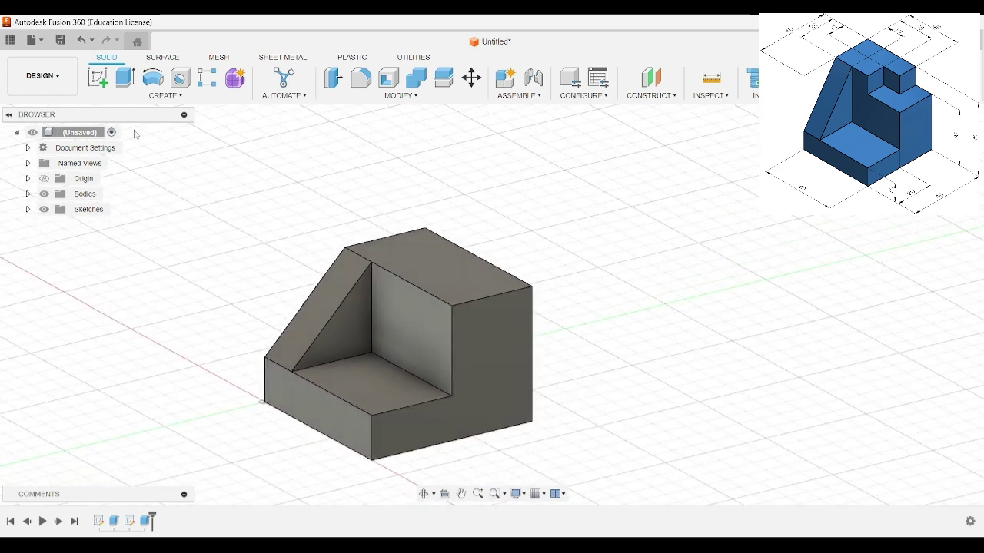
click(97, 77)
click(464, 285)
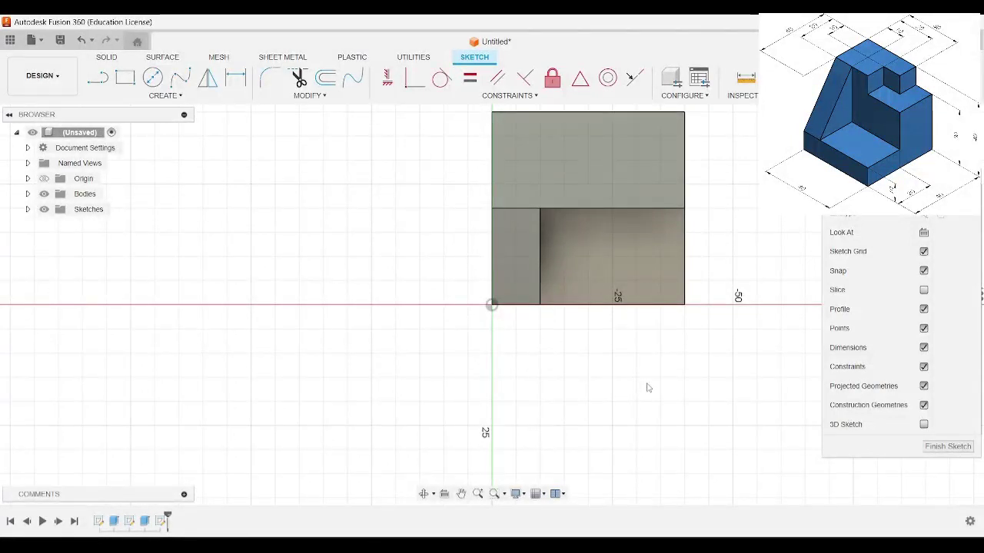
- Draw a vertical line from the face's top-right corner down to the middle edge
mouse_move(649, 388)
middle_down()
mouse_move(520, 405)
mouse_move(376, 482)
middle_up()
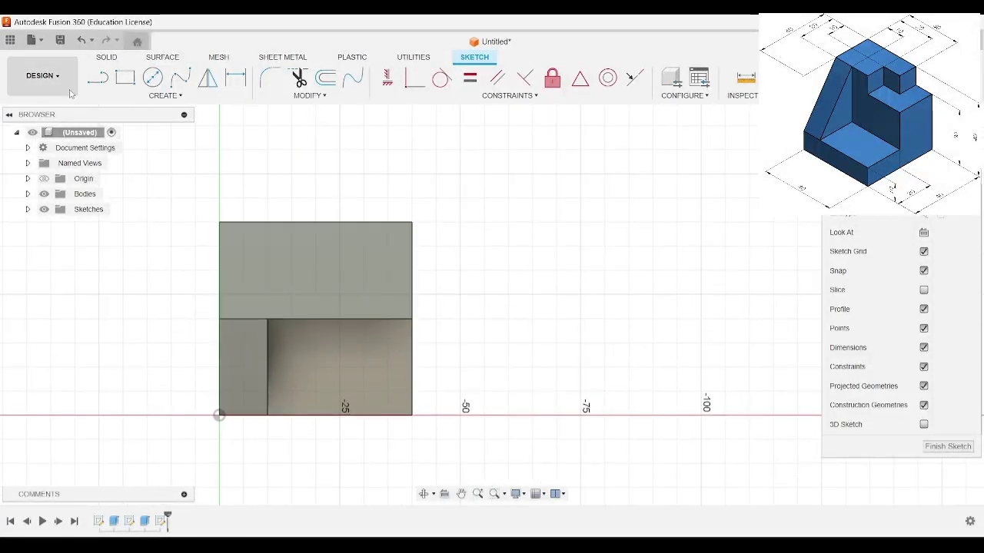
click(98, 78)
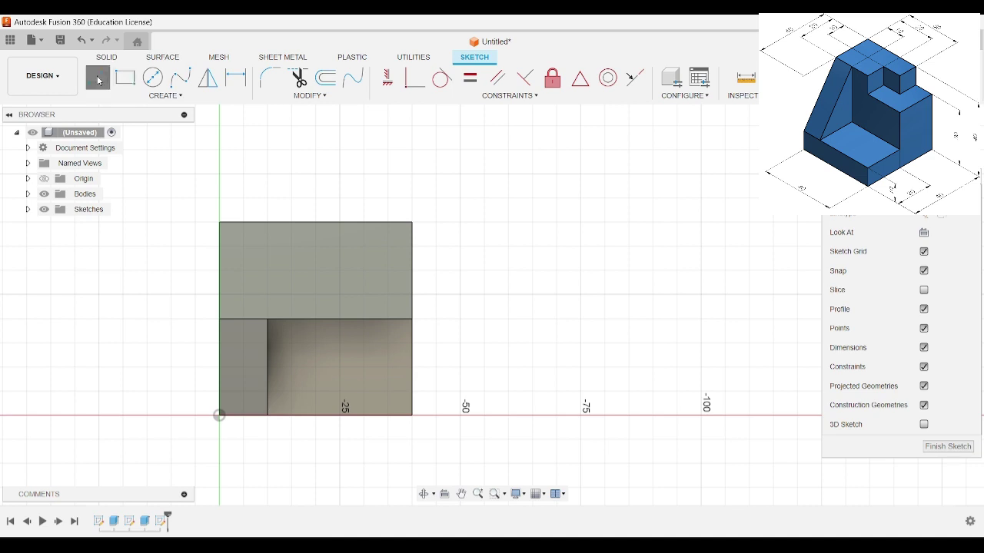
click(412, 223)
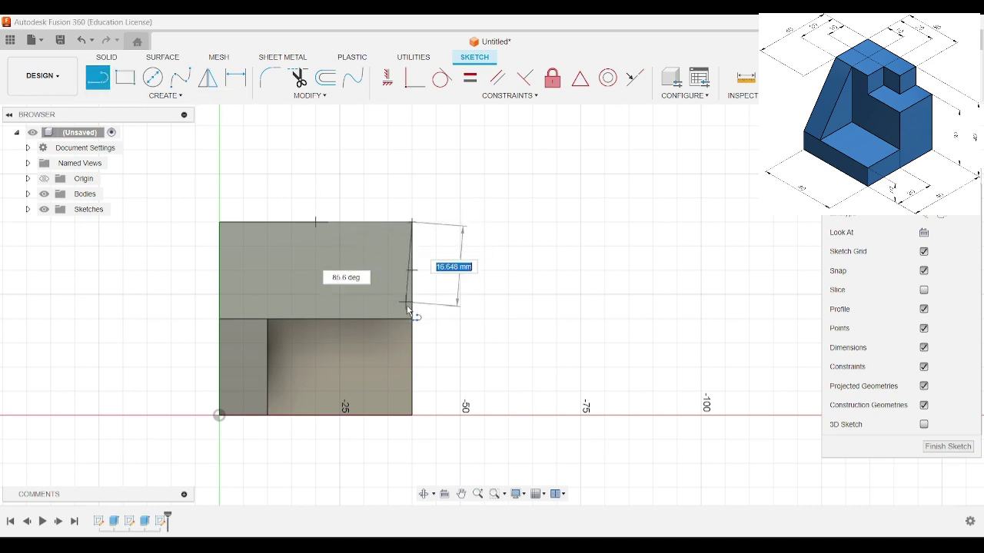
click(412, 319)
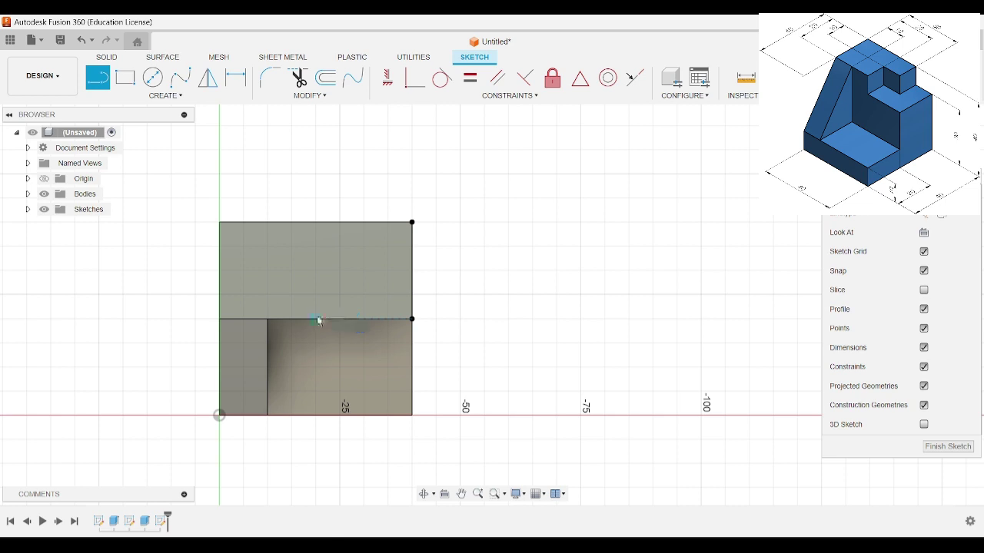
double_click(318, 320)
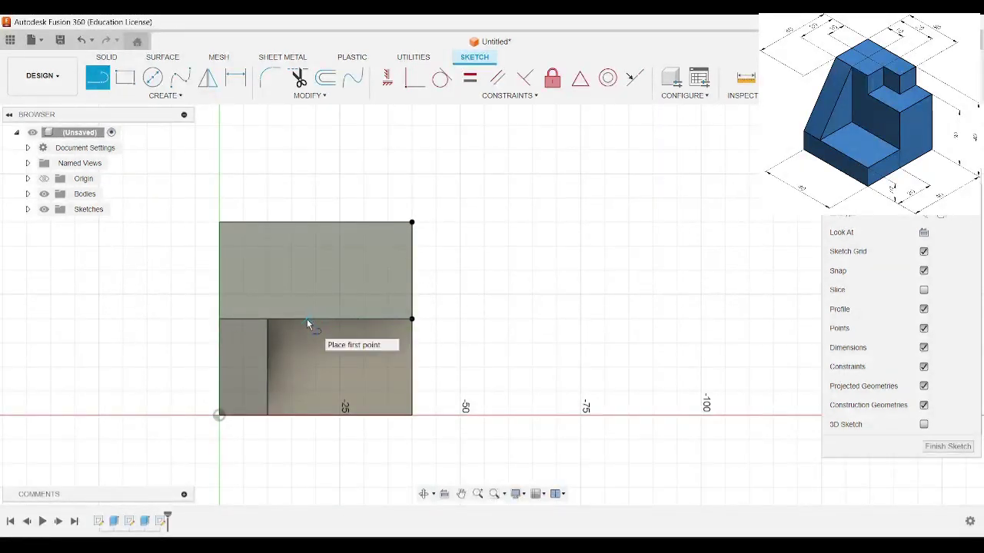
- Draw a vertical-horizontal-vertical step from the middle edge up to the top edge
click(307, 319)
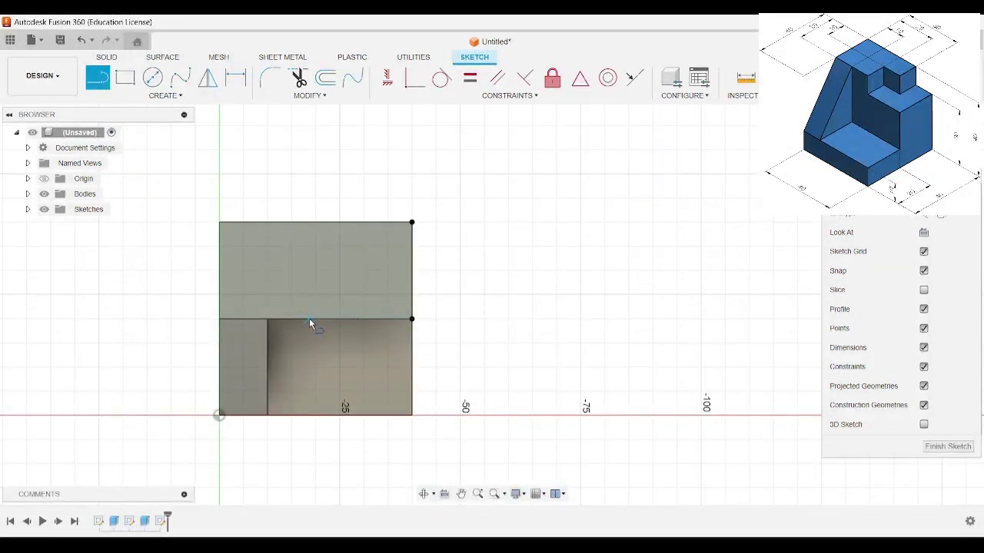
click(306, 270)
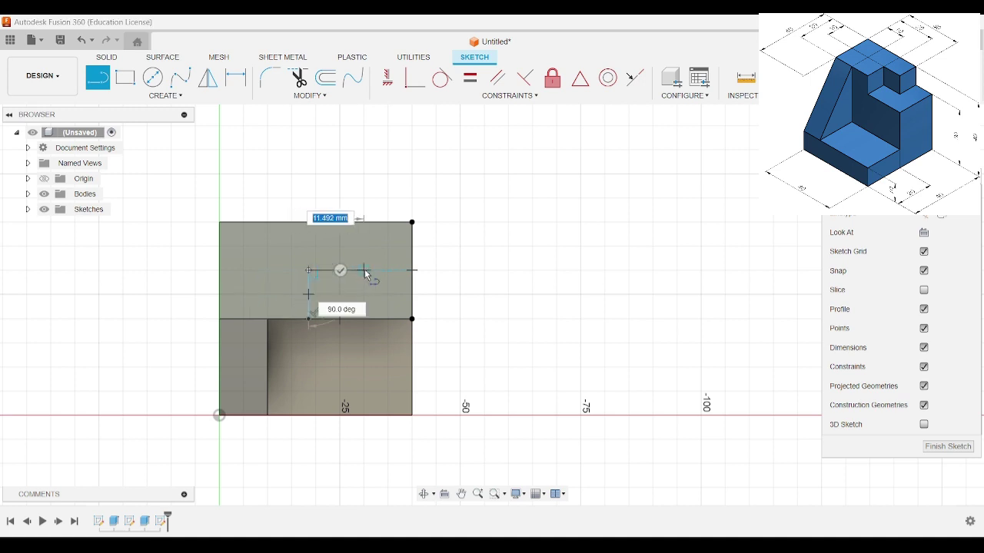
click(364, 271)
click(364, 223)
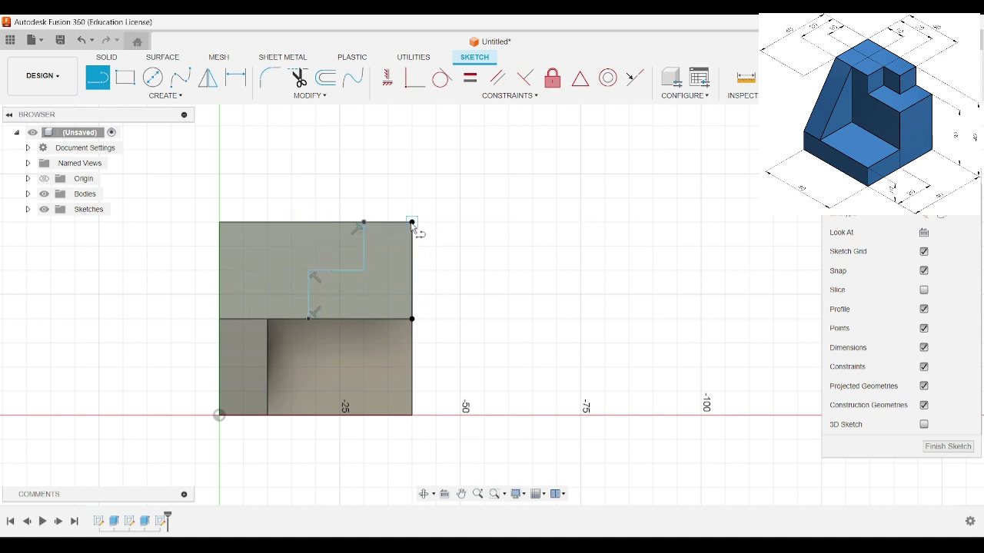
key(Escape)
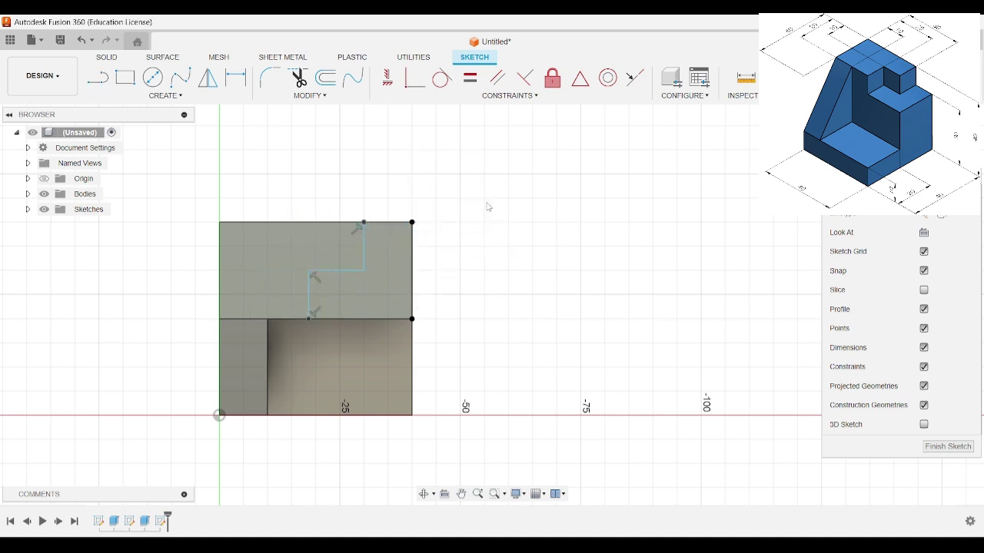
key(ctrl+z)
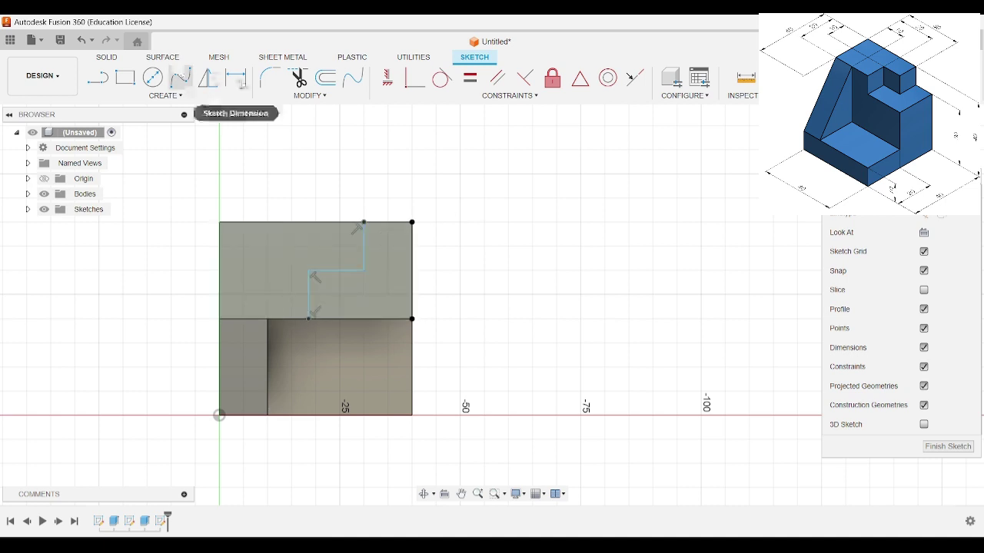
- Dimension the two vertical step lines at 20 mm and 30 mm from the left edge
click(237, 79)
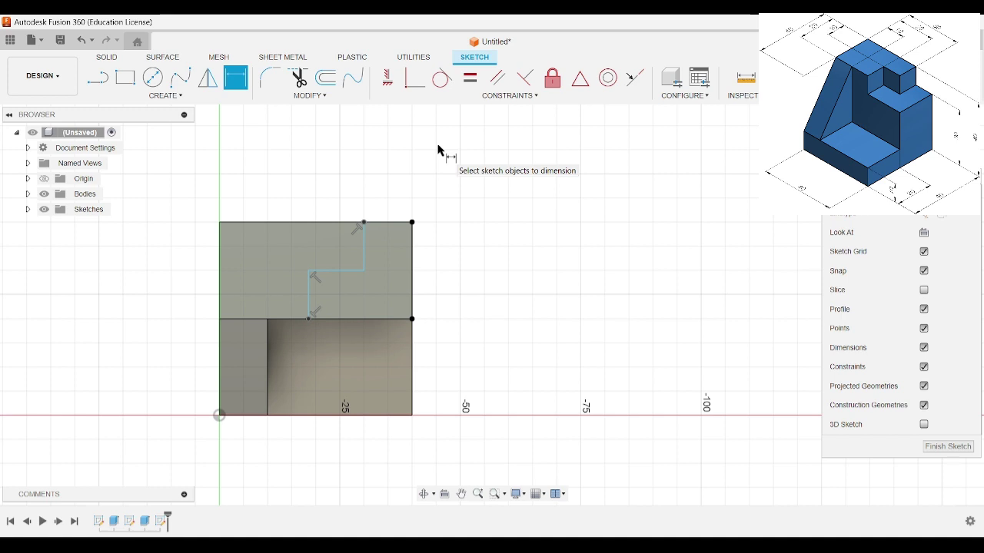
click(220, 285)
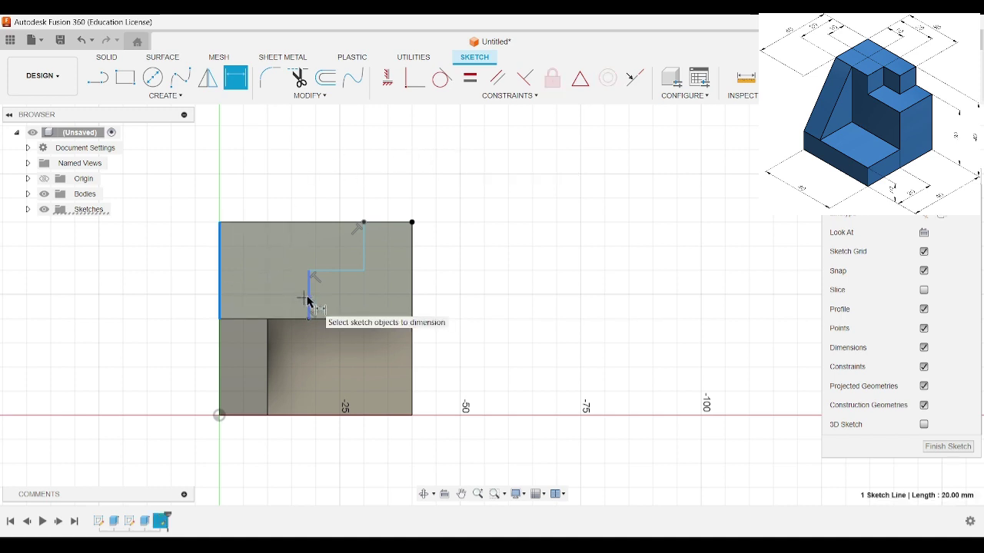
click(308, 300)
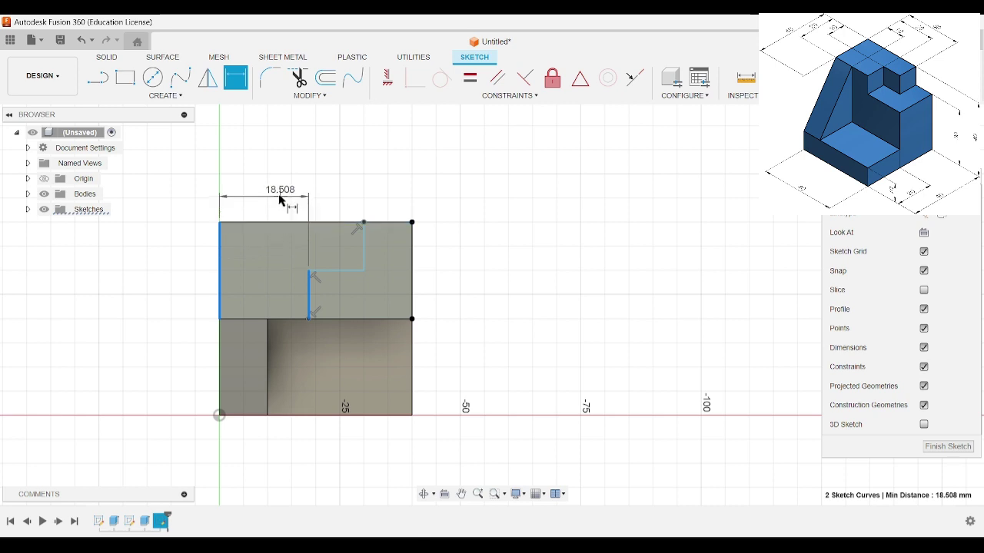
click(283, 193)
text(20)
key(Return)
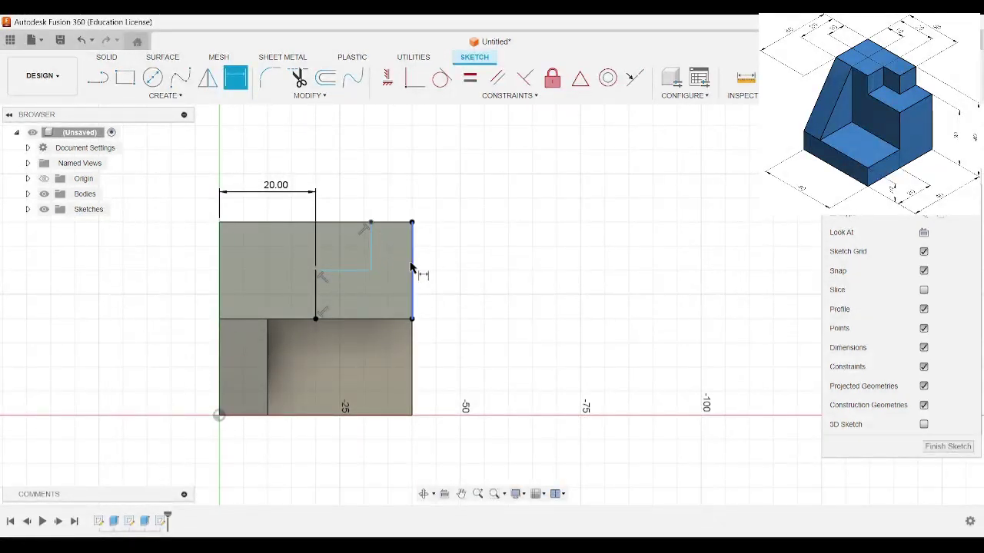
click(219, 258)
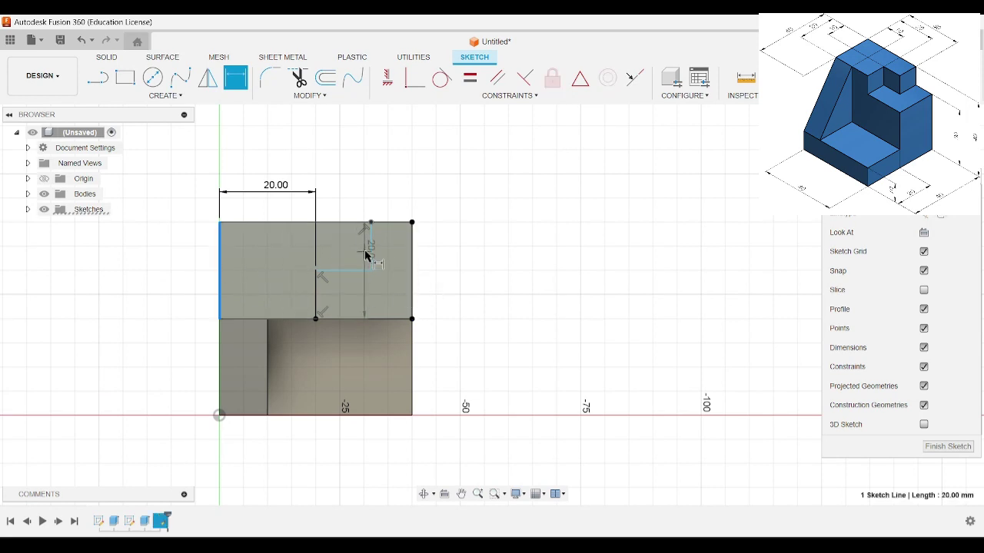
click(371, 244)
click(295, 165)
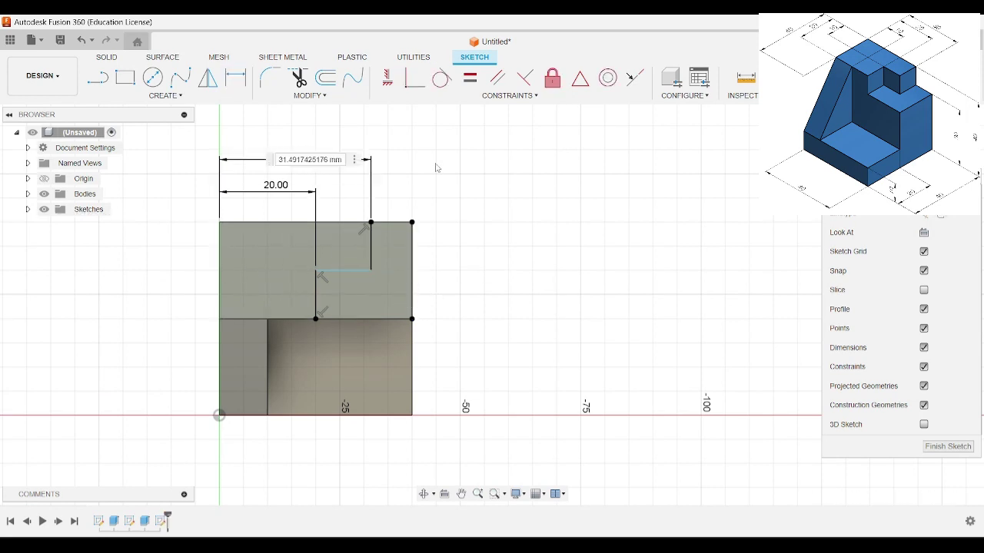
text(30)
key(Return)
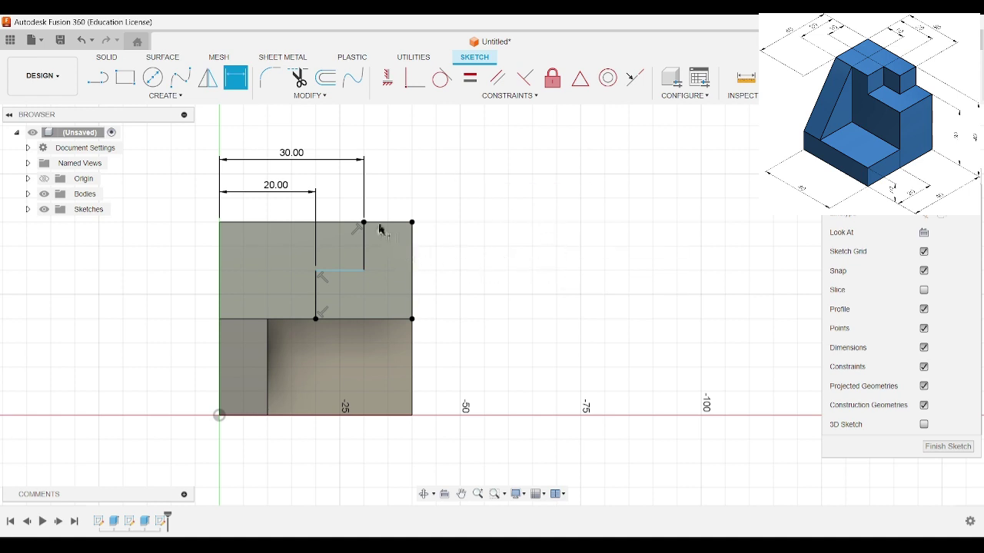
- Set the horizontal step line 10 mm below the top edge and finish the sketch
click(355, 223)
click(338, 270)
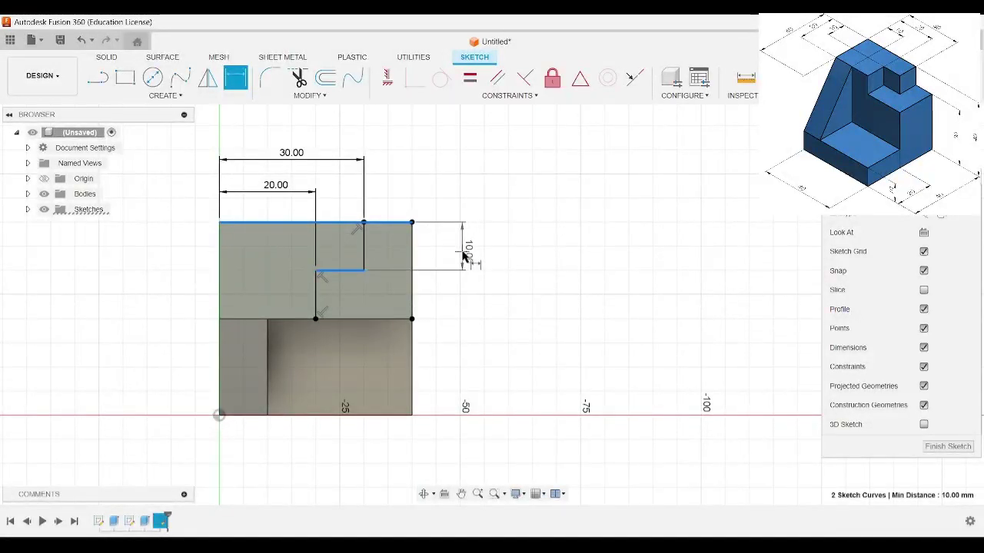
click(464, 257)
key(Return)
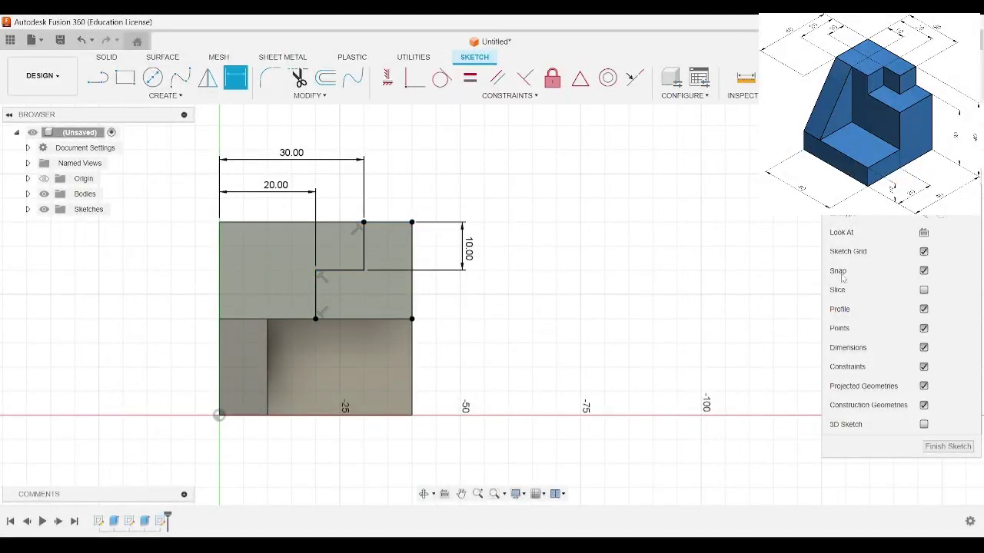
click(948, 447)
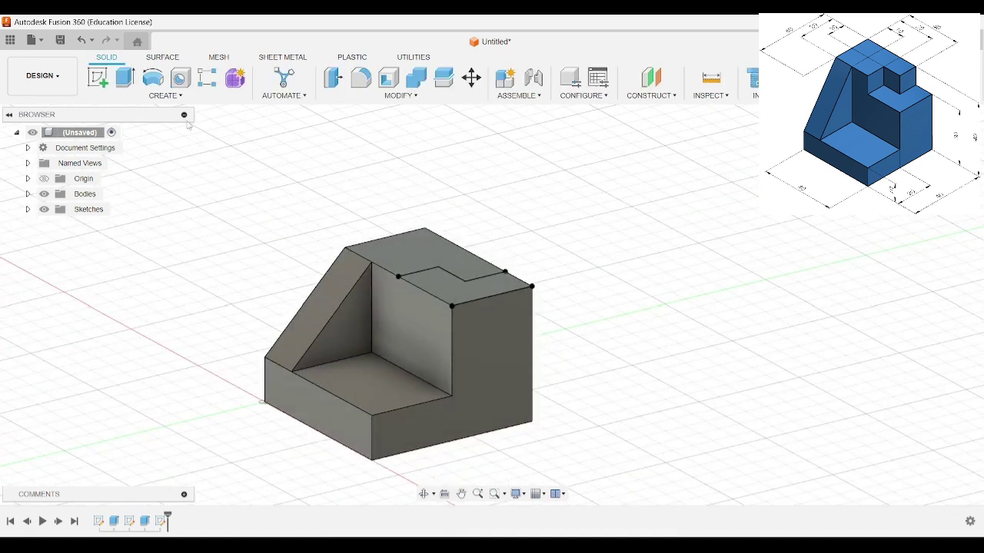
- Cut the L-shaped top-step profile 10 mm down into the block
click(124, 77)
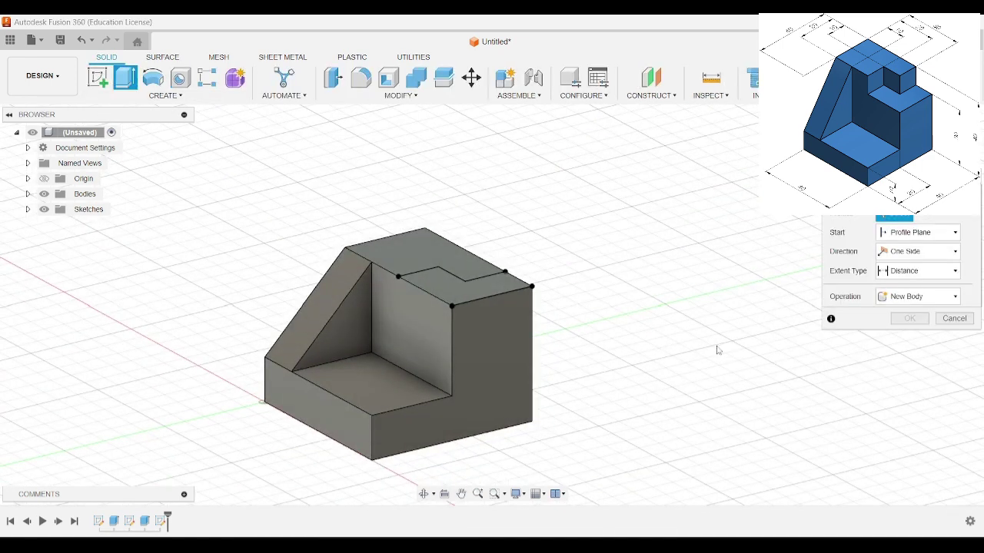
click(461, 292)
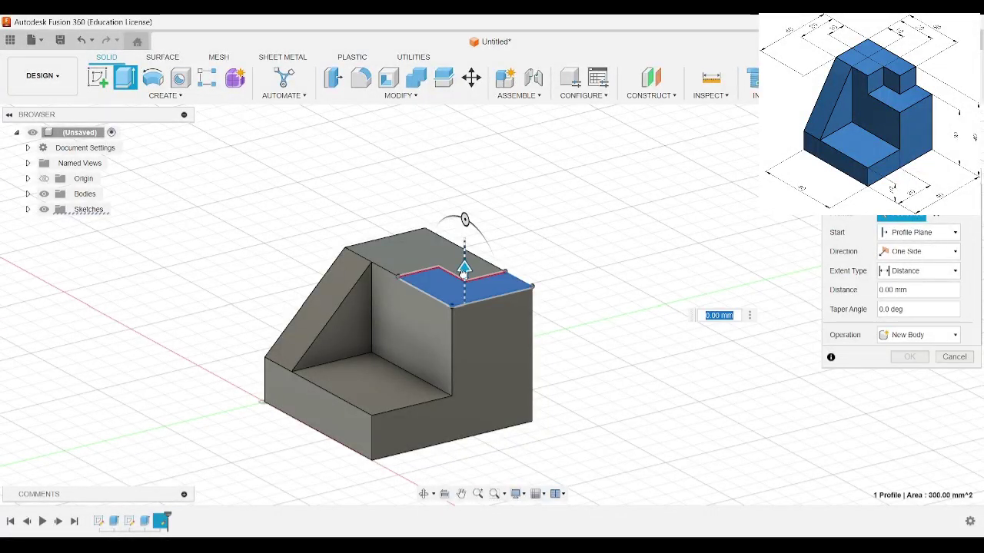
drag(465, 271, 464, 298)
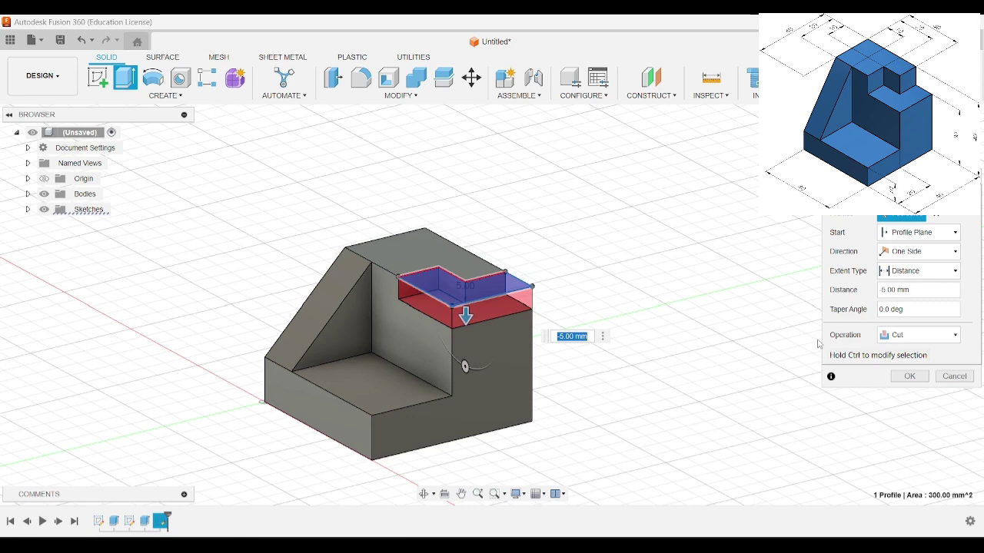
click(886, 290)
text(-10)
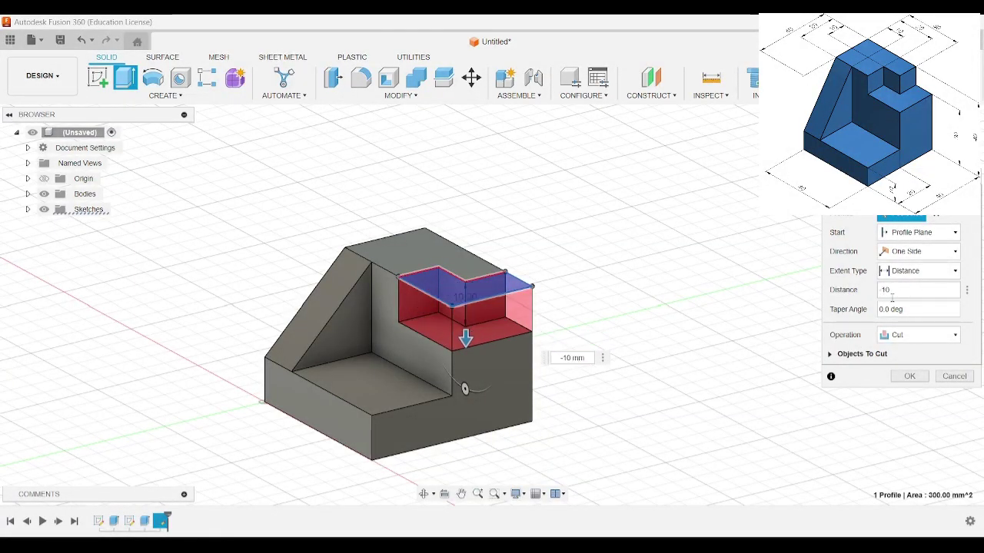
click(910, 377)
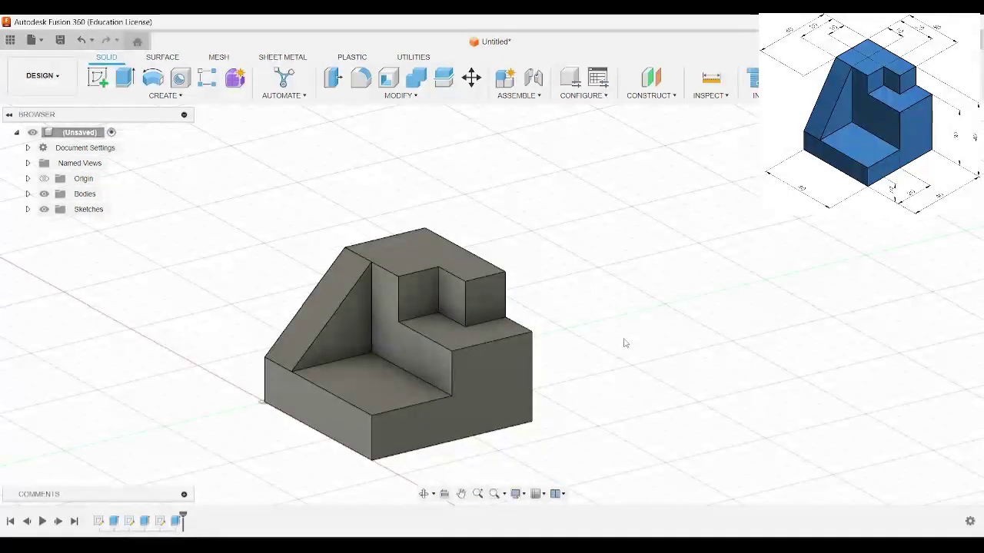
- Orbit the model around to its back side and select Sketch1 in the Browser
mouse_move(621, 336)
middle_down()
mouse_move(644, 340)
mouse_move(592, 364)
middle_up()
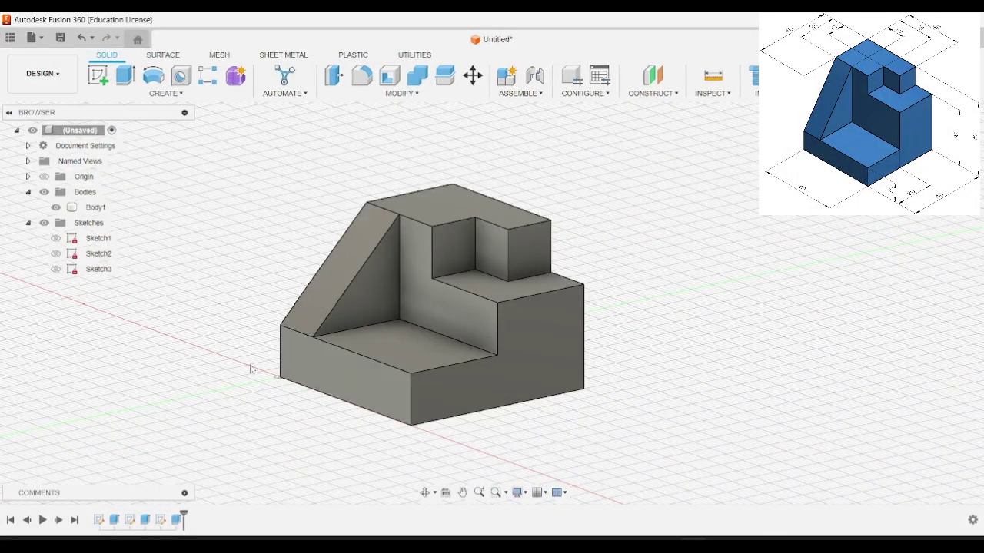
mouse_move(253, 369)
shift+middle_down()
mouse_move(331, 357)
mouse_move(372, 365)
shift+middle_up()
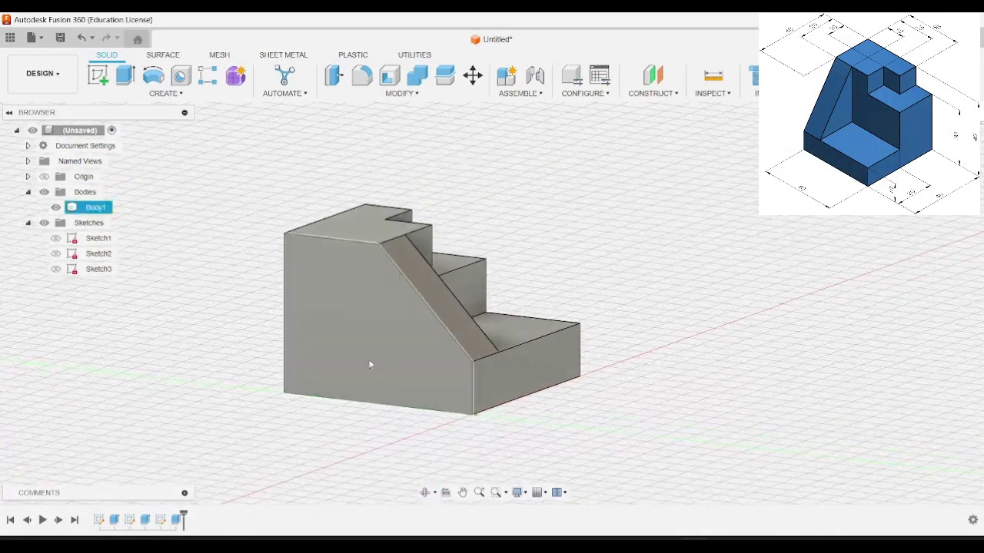
click(89, 244)
- Edit Sketch1 to change the 30 mm height dimension to 40 mm, then finish the sketch
right_click(89, 245)
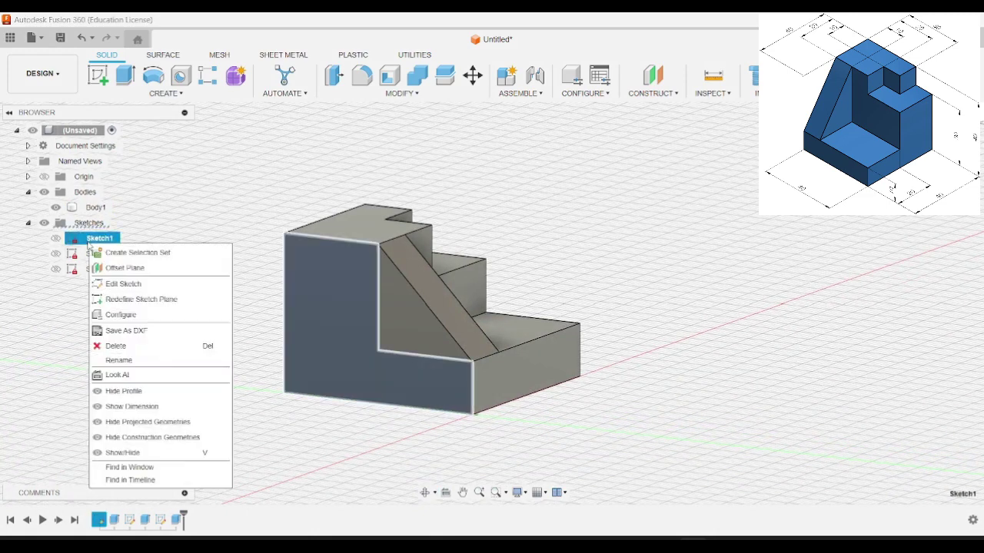
click(121, 284)
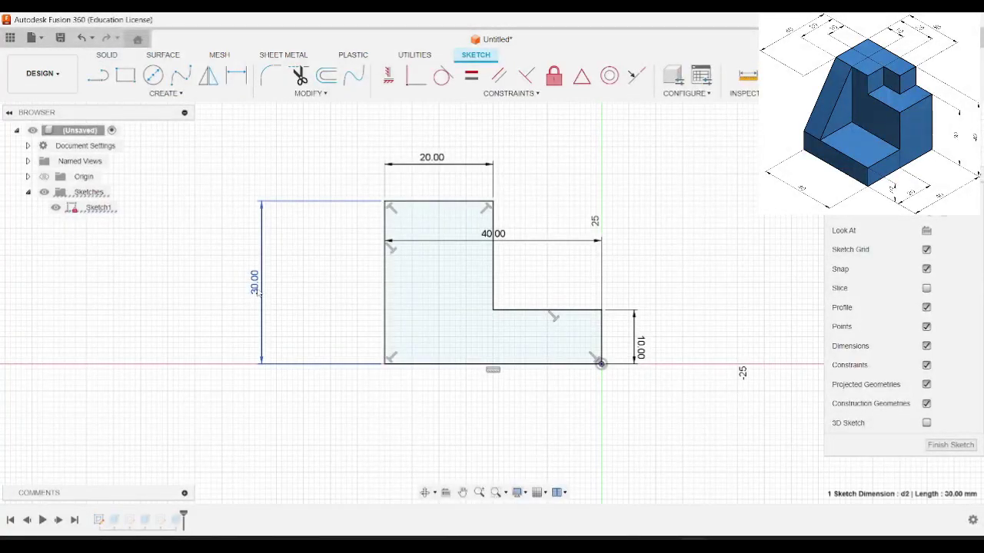
double_click(234, 288)
text(40)
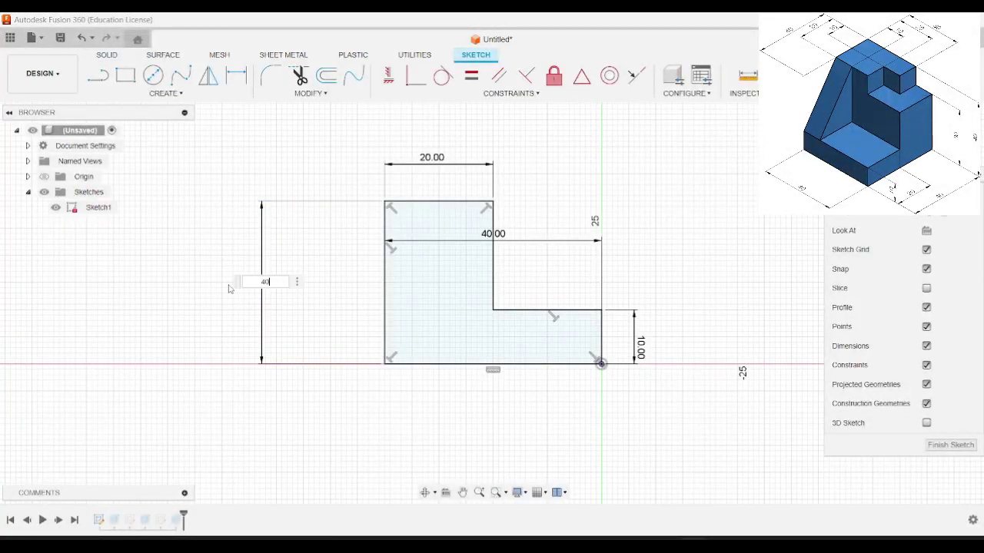
key(Return)
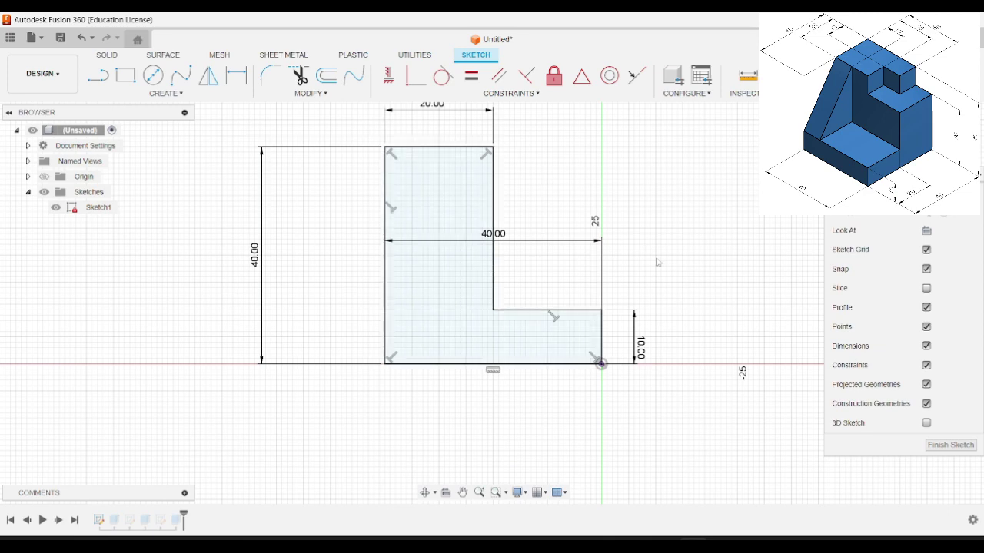
click(925, 447)
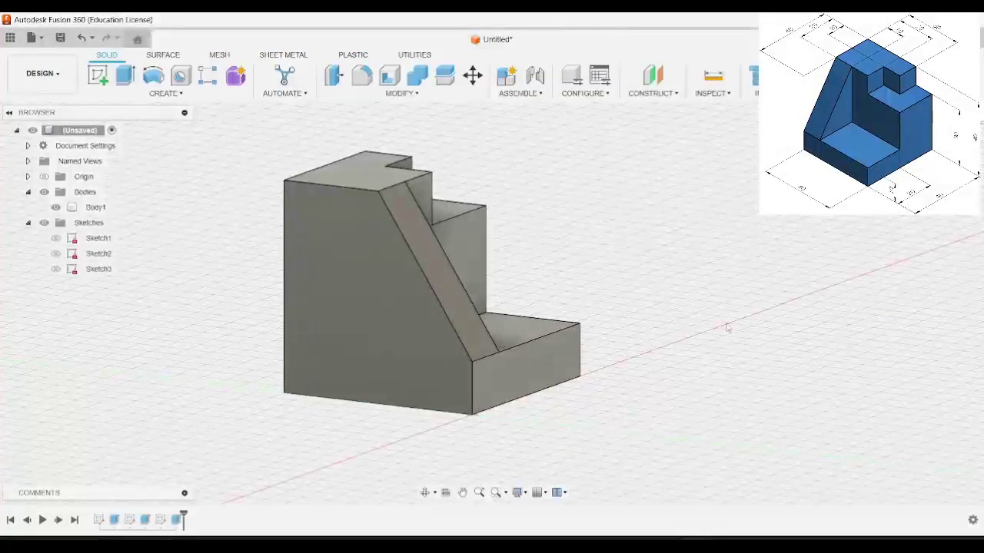
- Orbit the 40 mm tall block back to the front isometric angle
mouse_move(672, 311)
shift+middle_down()
mouse_move(540, 308)
mouse_move(561, 314)
shift+middle_up()
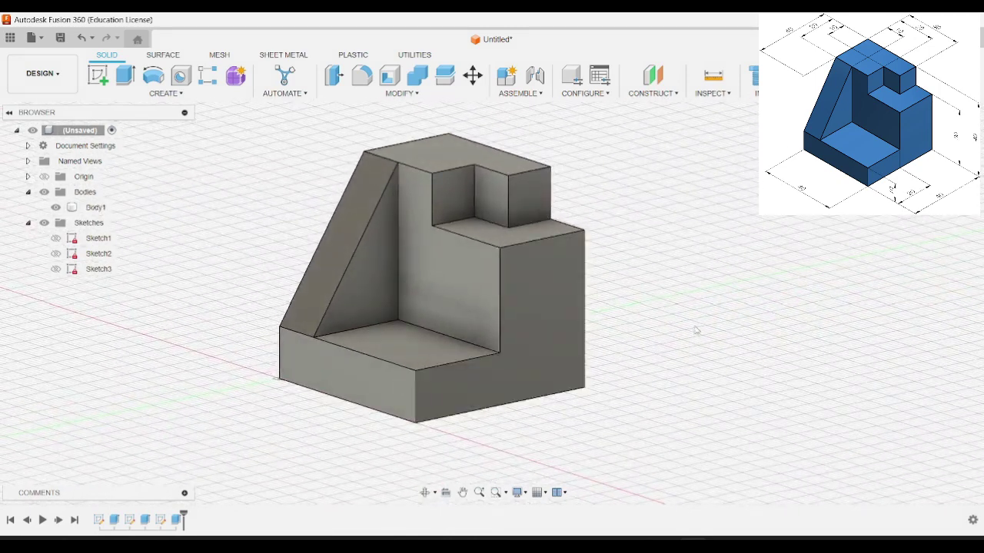